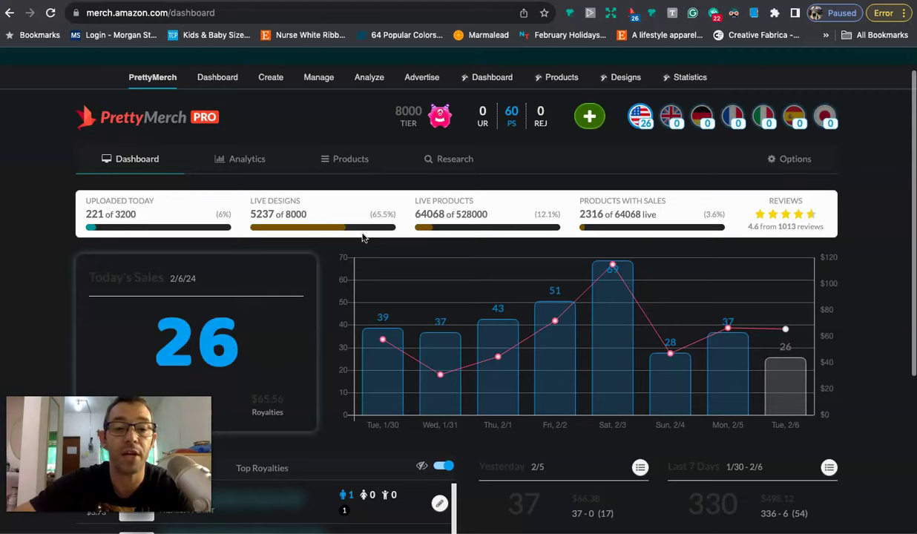
Step: Scroll the Merch dashboard and check the units sold and royalties for Tue, 1/30 on the weekly chart
scroll(363, 237, "down", 3)
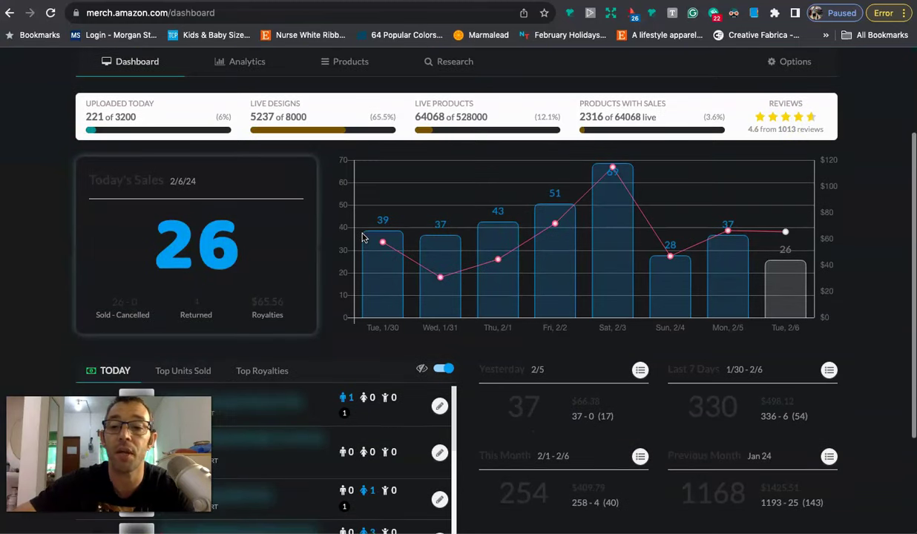
scroll(362, 237, "down", 1)
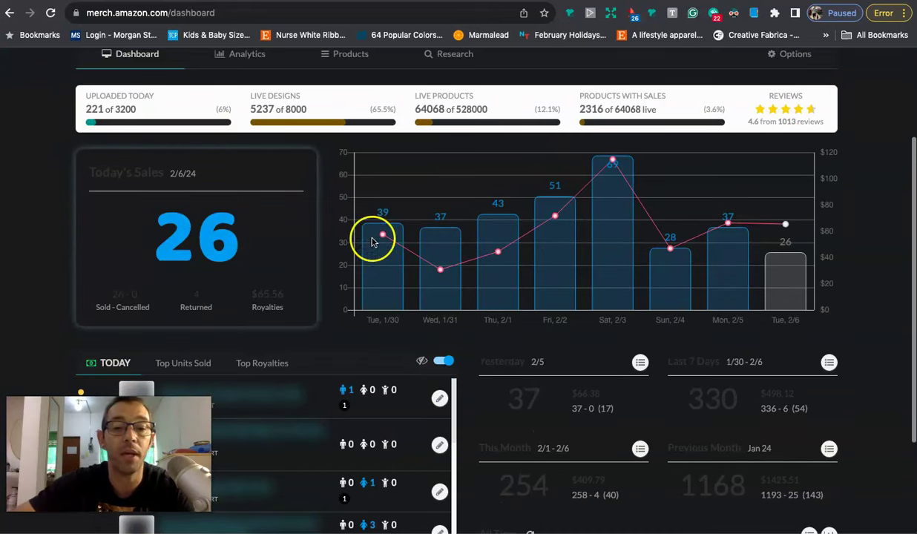
scroll(356, 317, "down", 1)
scroll(309, 294, "up", 5)
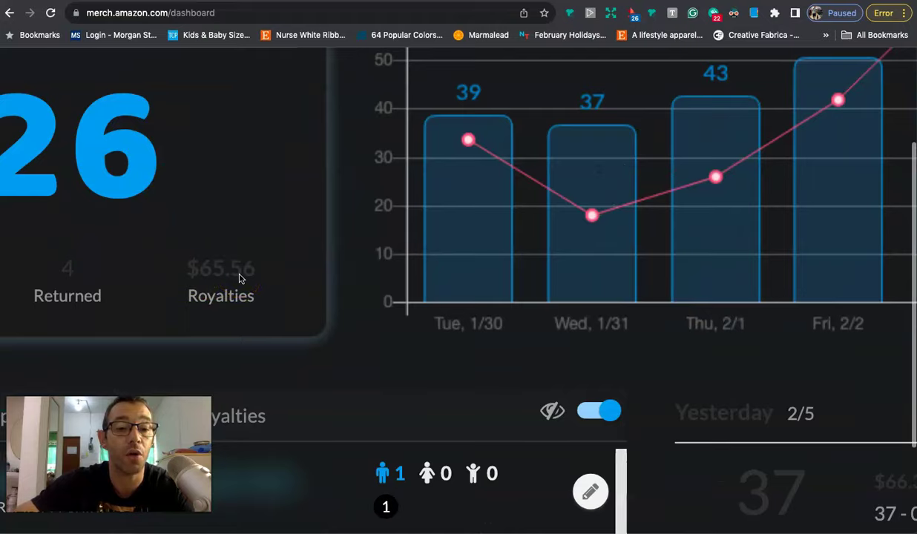
scroll(240, 278, "down", 5)
left_click(344, 293)
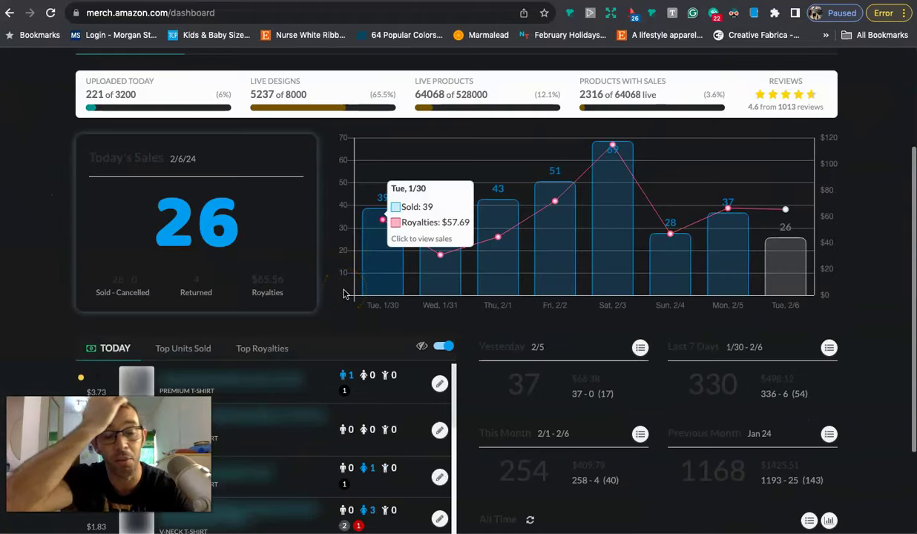
left_click(328, 328)
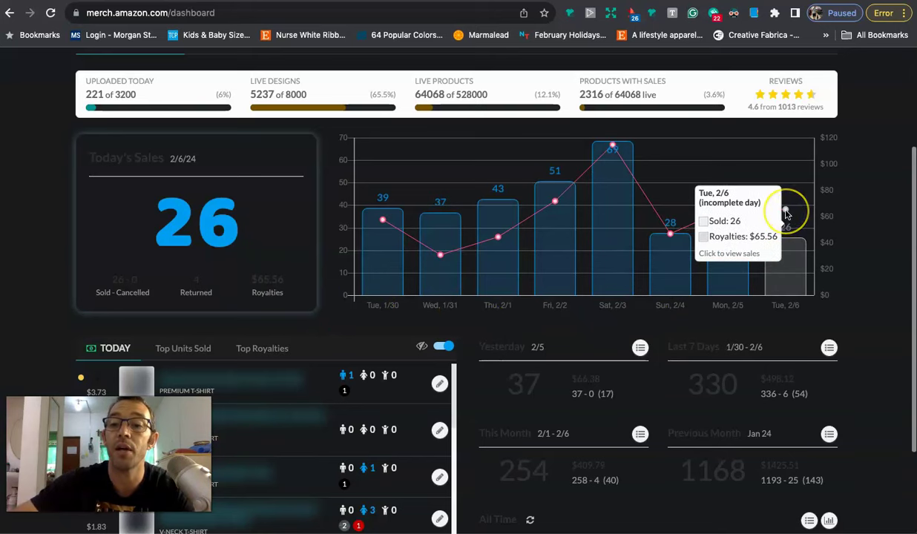
scroll(545, 308, "down", 5)
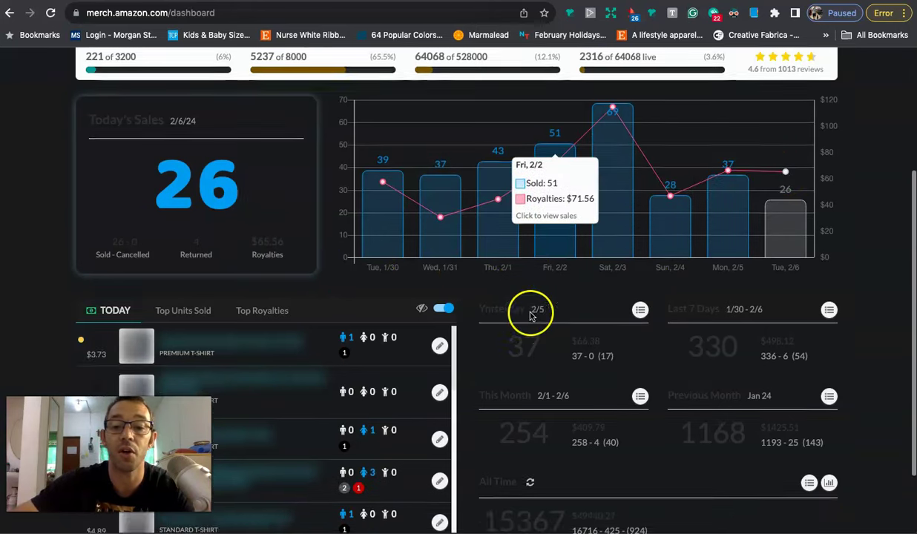
scroll(622, 318, "up", 5)
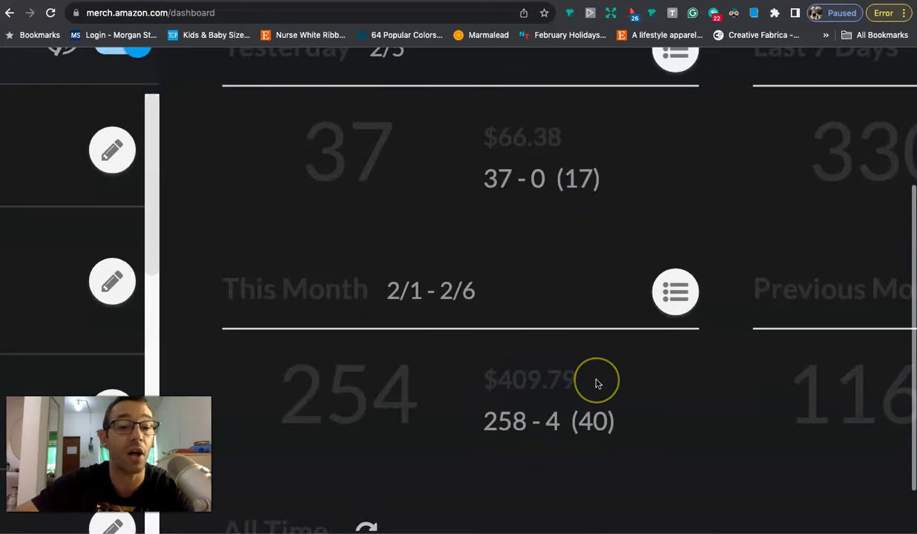
scroll(595, 383, "down", 5)
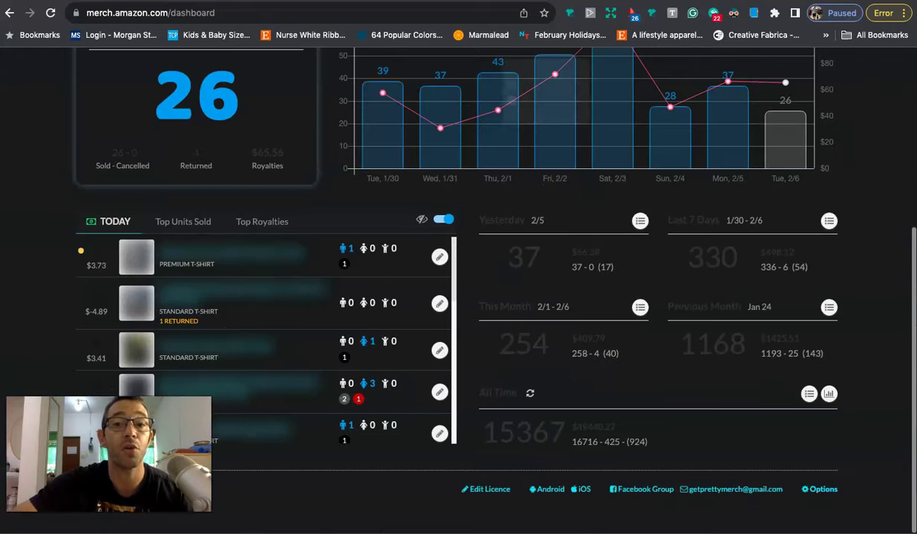
Step: Switch to the Instagram profile and scroll its grid of daily sales screenshots, such as 37 sales on 2/5/24
left_click(419, 1)
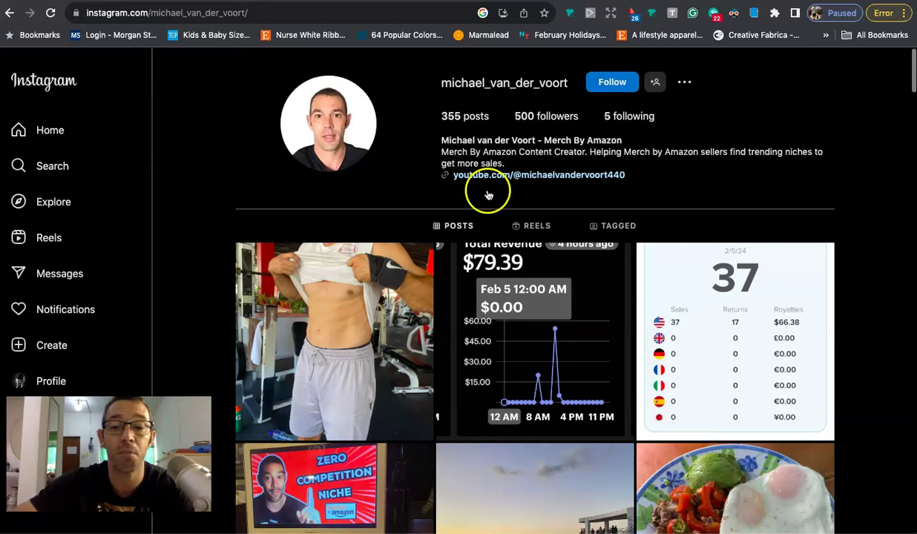
scroll(668, 282, "down", 2)
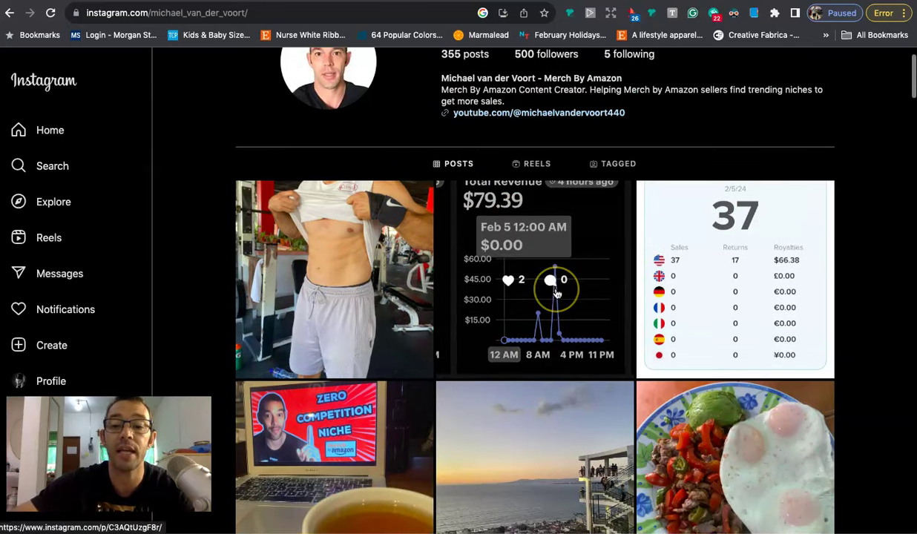
scroll(555, 290, "down", 3)
scroll(556, 294, "down", 2)
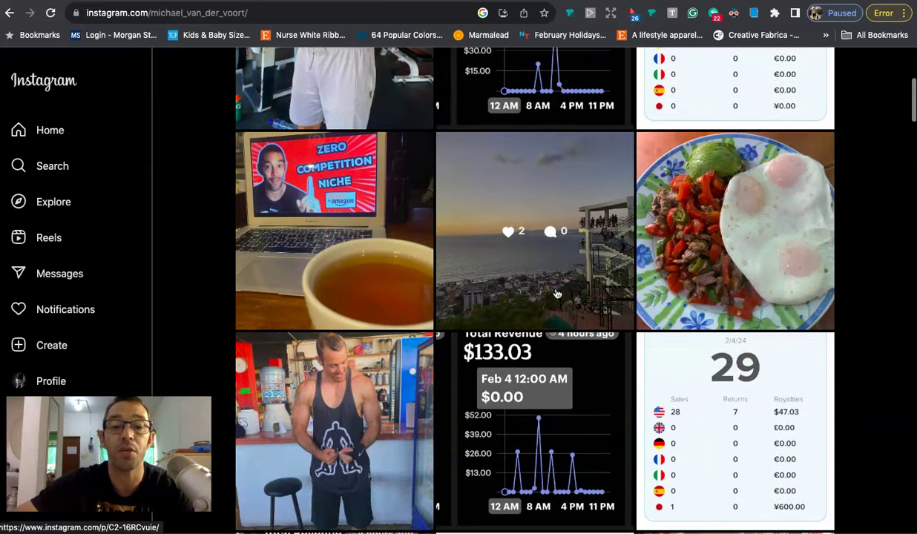
scroll(567, 310, "down", 1)
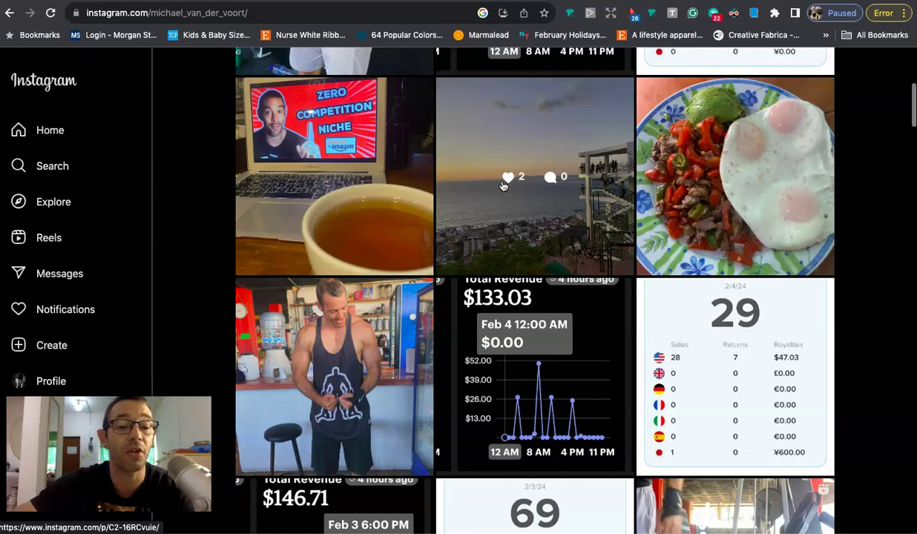
scroll(502, 185, "up", 1)
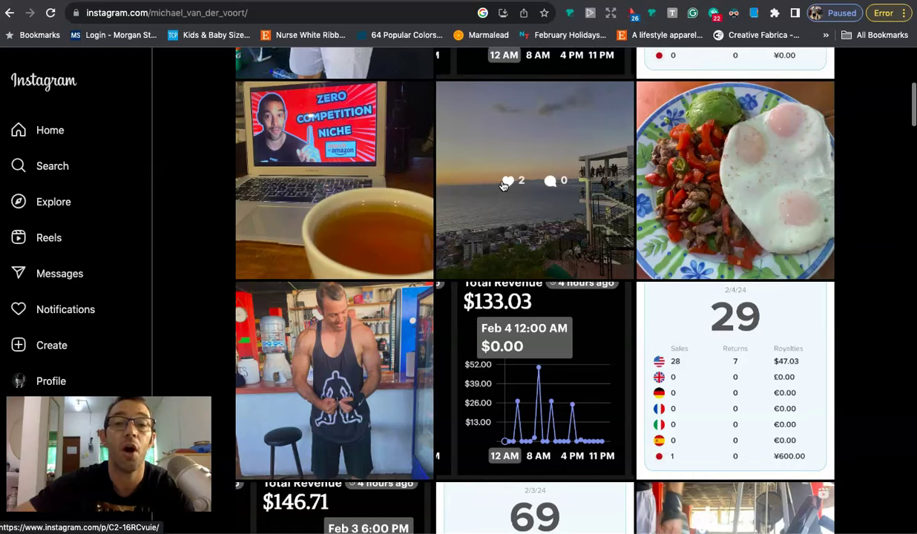
scroll(502, 186, "up", 2)
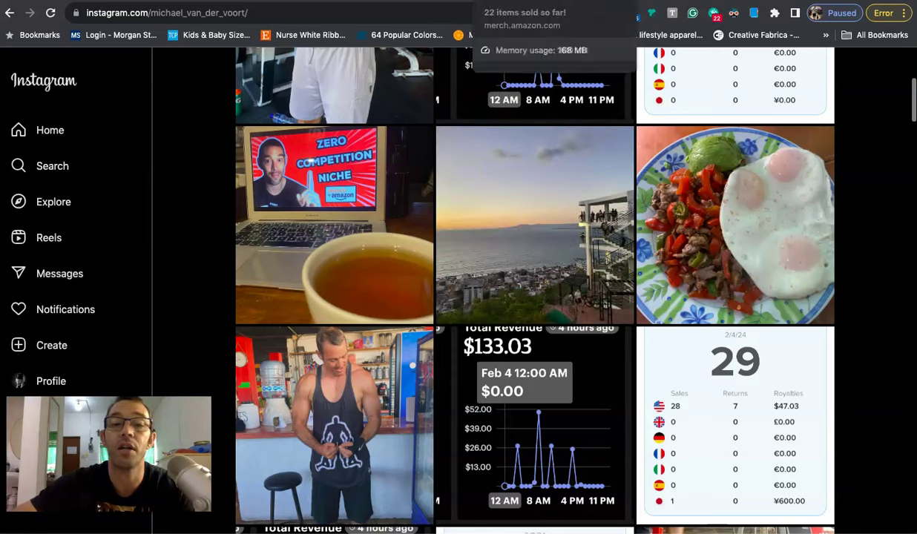
Step: Switch to the YouTube home feed tab
left_click(790, 2)
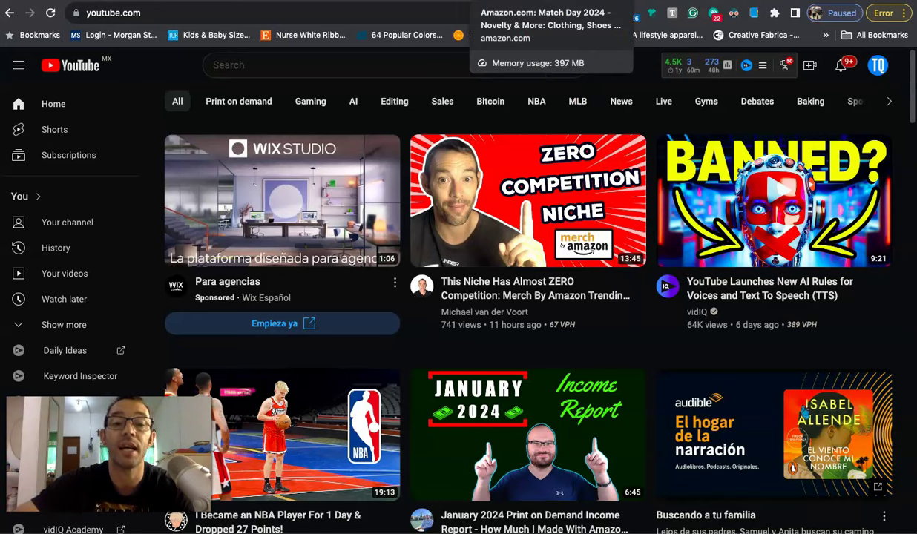
Step: Bring up the Amazon 'match day 2024' results and scroll down through the shirt listings
left_click(519, 1)
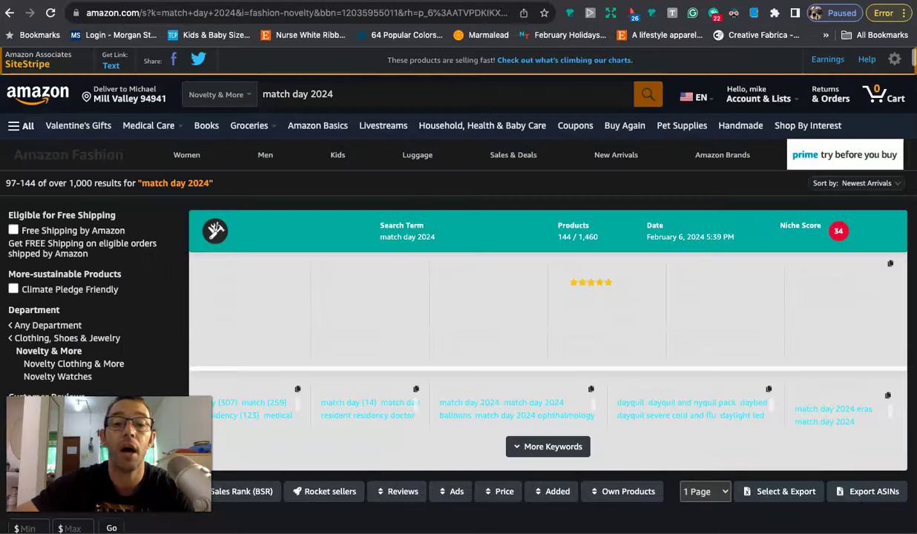
scroll(420, 234, "down", 15)
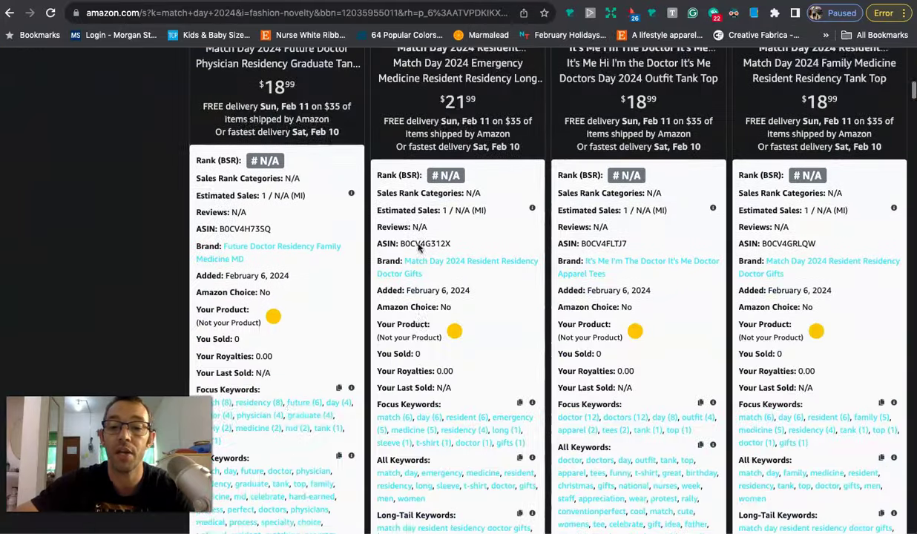
scroll(419, 247, "down", 8)
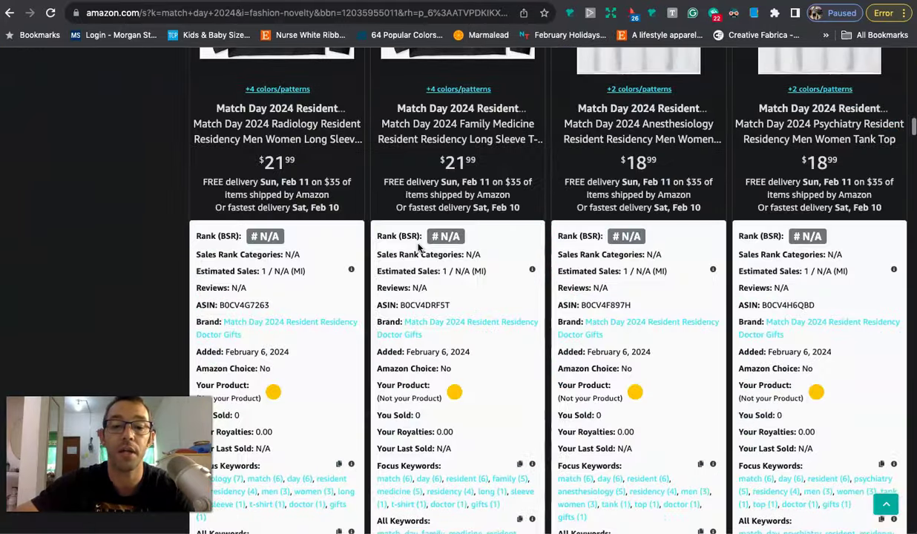
scroll(419, 248, "down", 10)
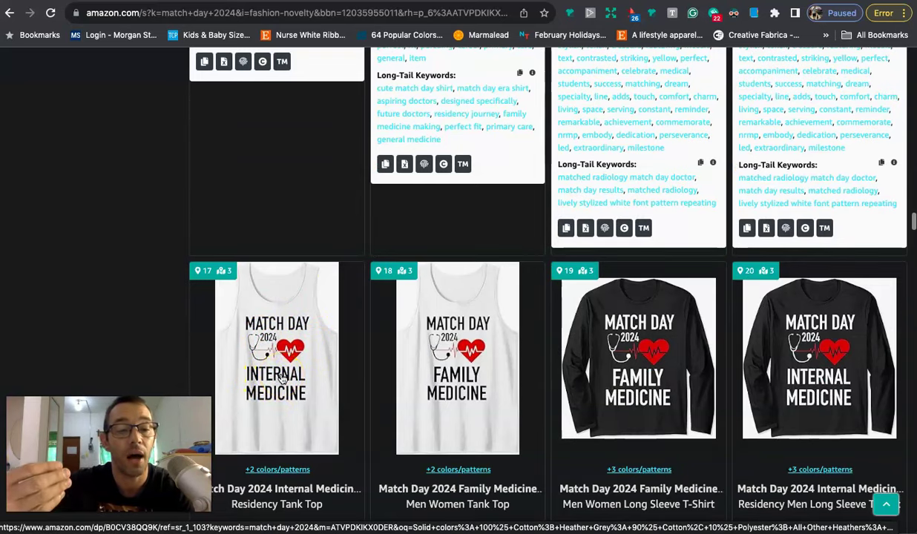
scroll(549, 377, "down", 6)
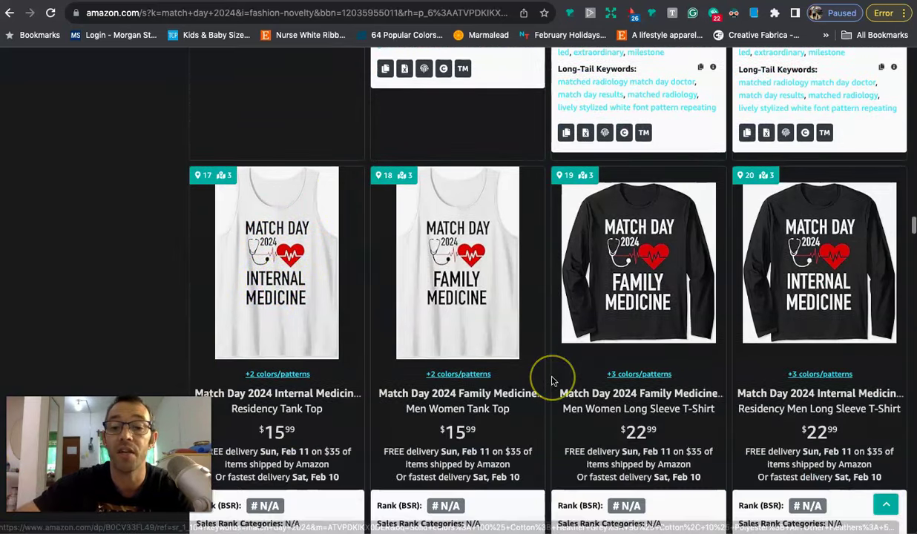
scroll(551, 379, "down", 5)
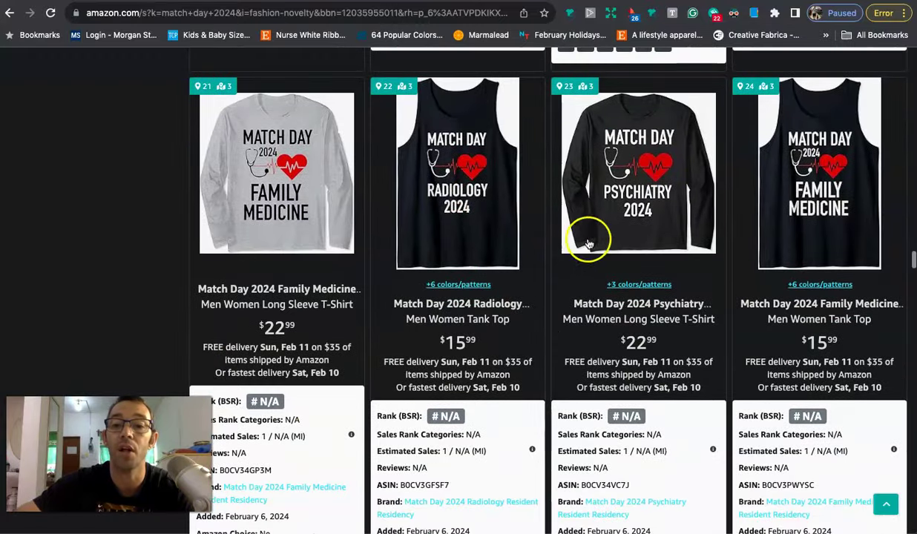
scroll(451, 238, "down", 4)
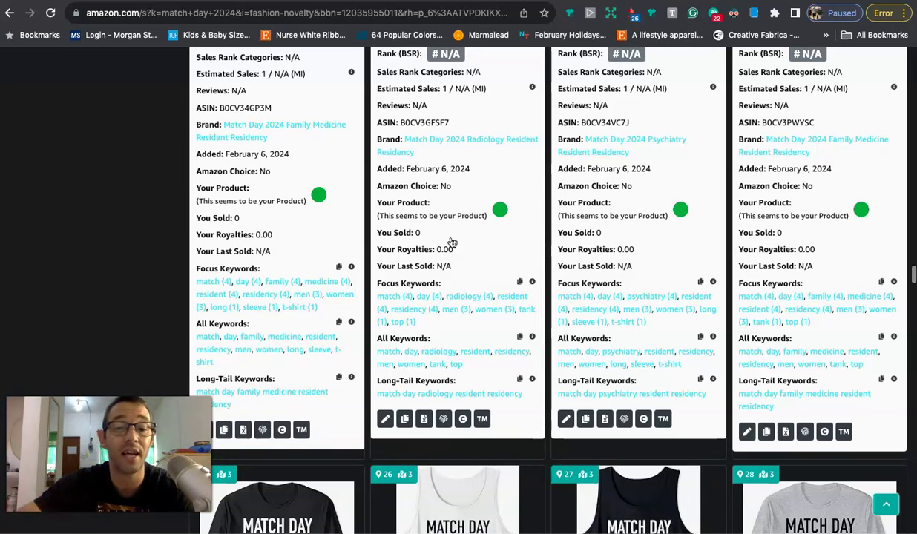
scroll(451, 242, "down", 5)
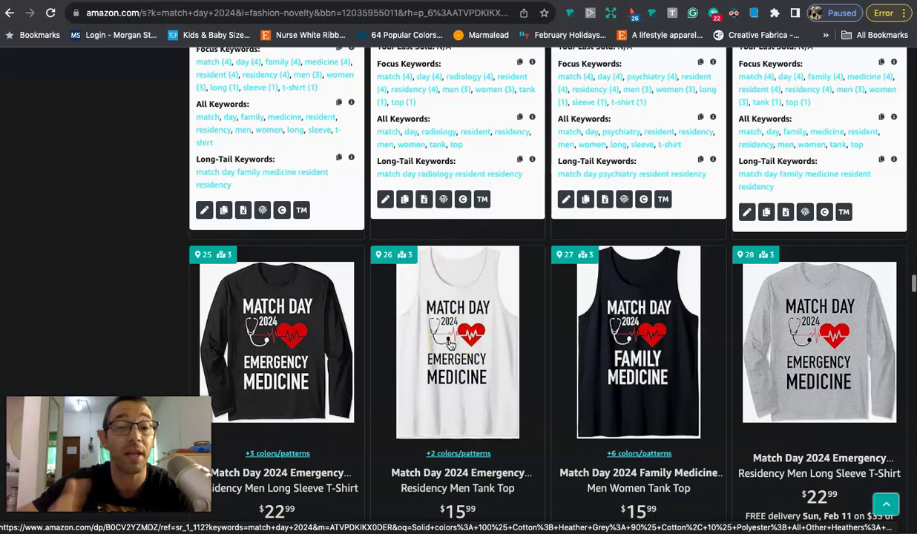
Step: Scroll back up through the listings' Rank, ASIN and keyword panels
scroll(450, 343, "up", 7)
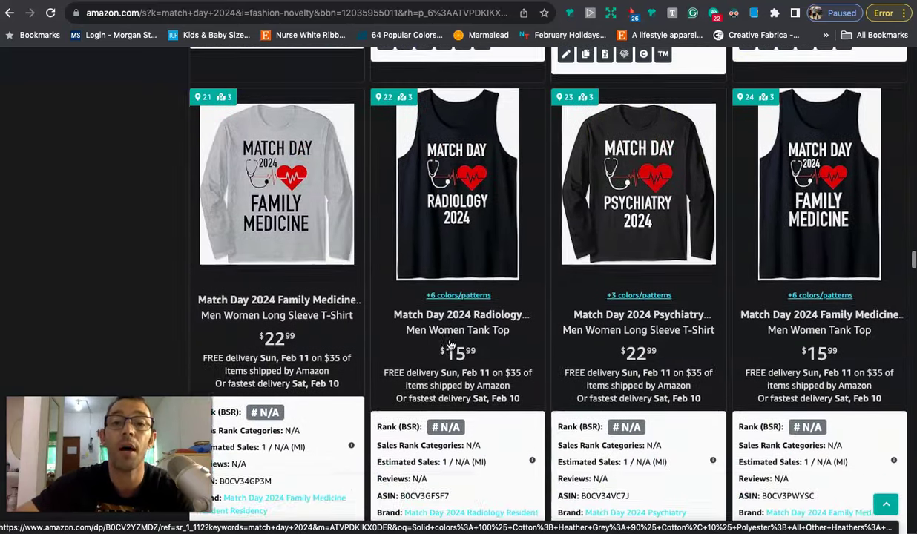
scroll(451, 346, "up", 2)
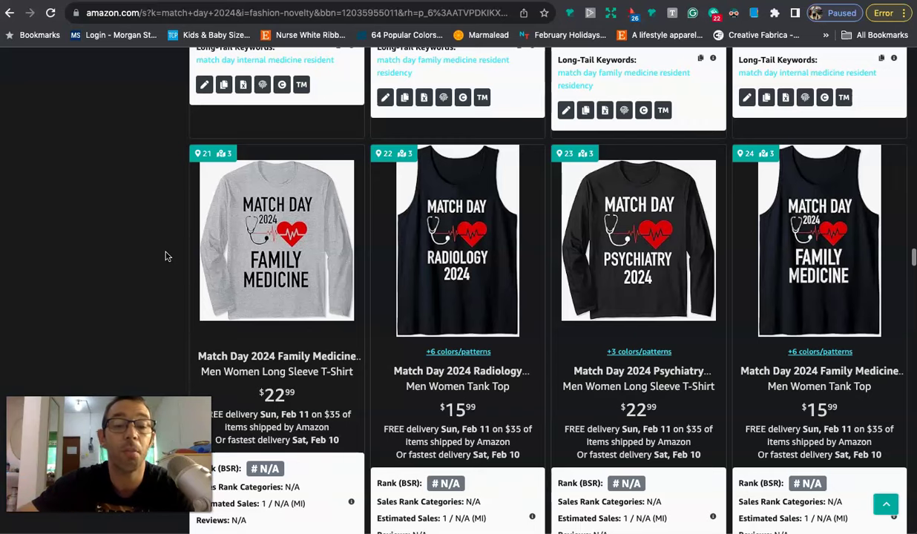
scroll(166, 257, "up", 2)
scroll(166, 256, "up", 3)
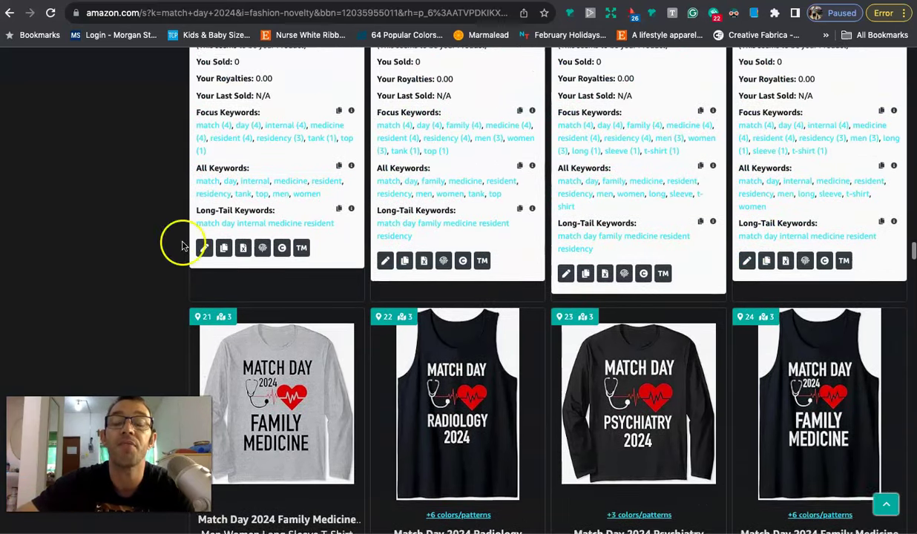
scroll(417, 205, "up", 5)
scroll(417, 205, "up", 1)
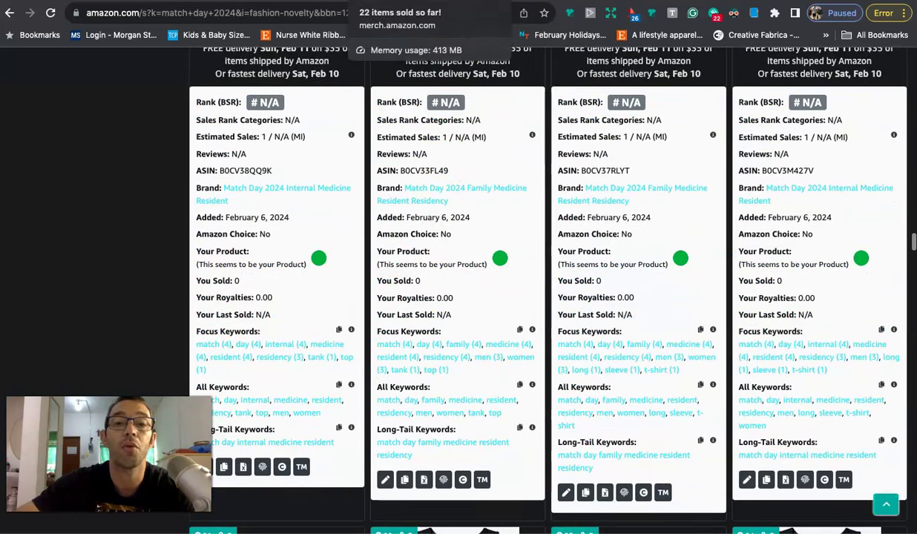
Step: Return to the Merch on Demand dashboard and open the Productor products table listing 153 Match Day 2024 items
left_click(401, 2)
scroll(369, 221, "up", 4)
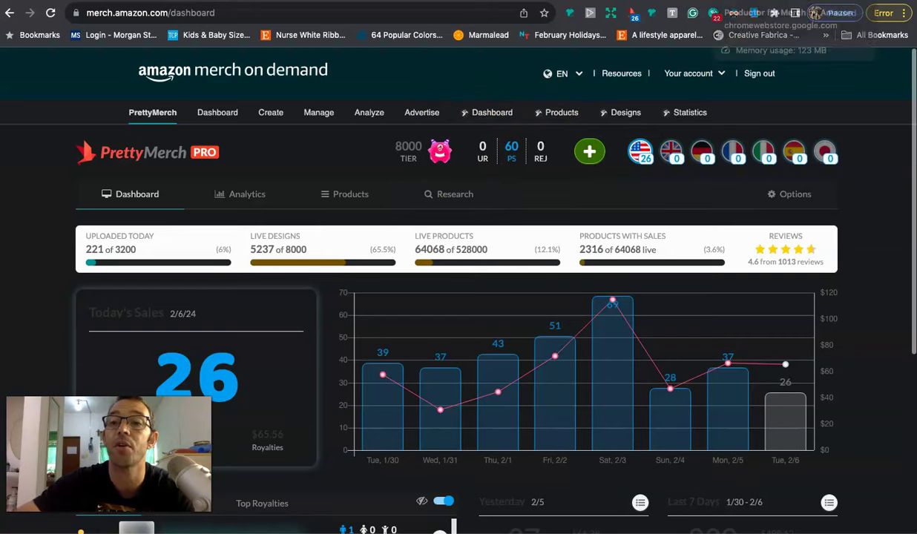
left_click(753, 12)
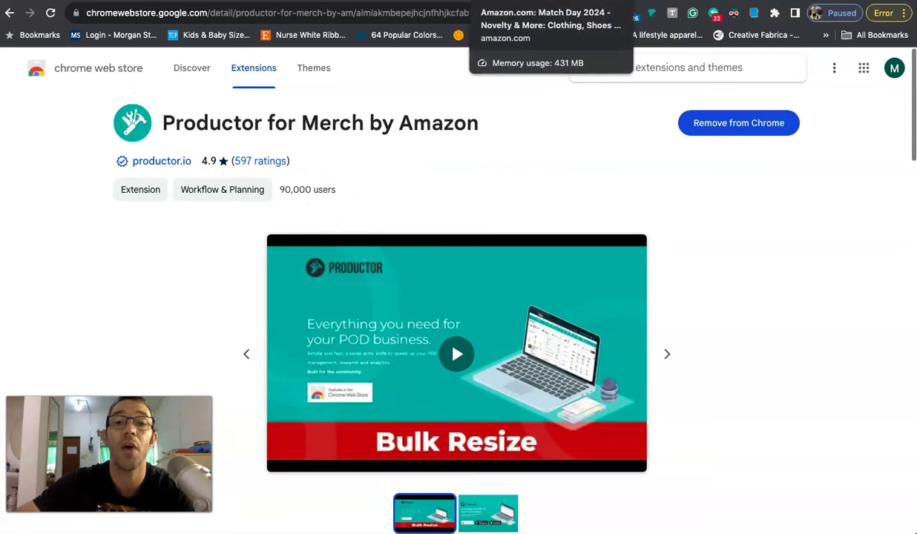
left_click(550, 1)
left_click(564, 2)
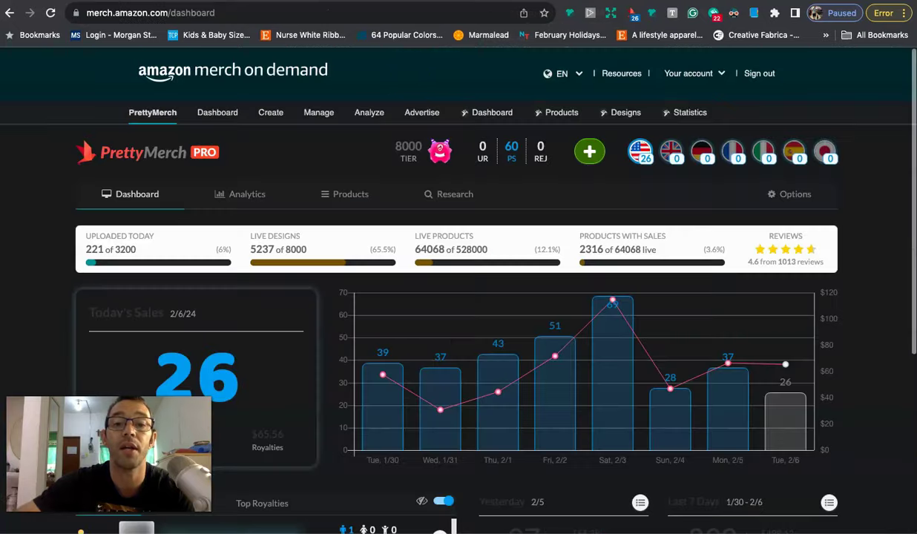
left_click(561, 112)
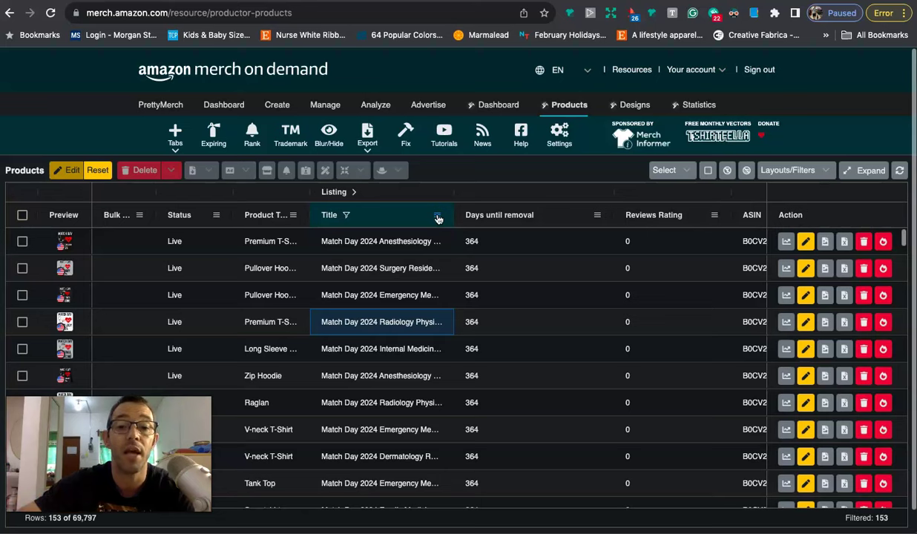
Step: Filter the Productor table to titles containing 'match day', narrowing it to 153 listings
left_click(437, 220)
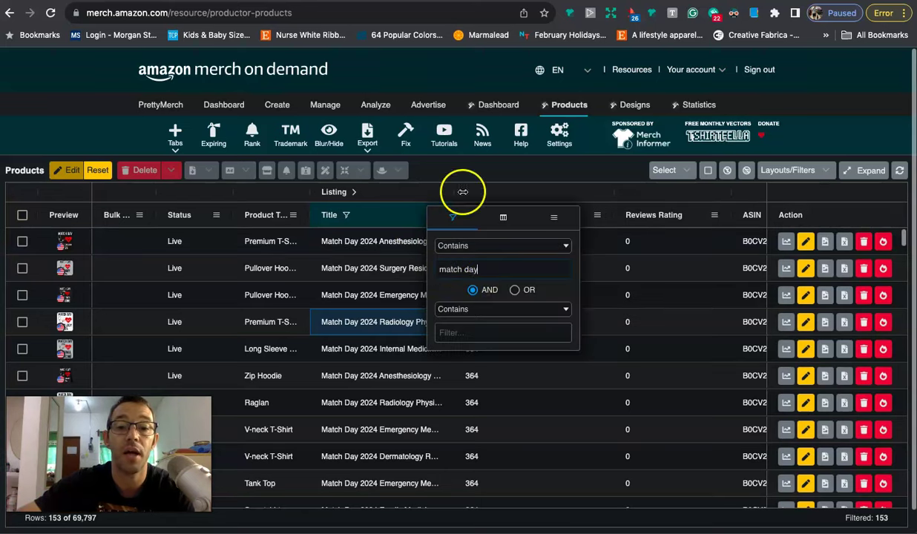
left_click(507, 176)
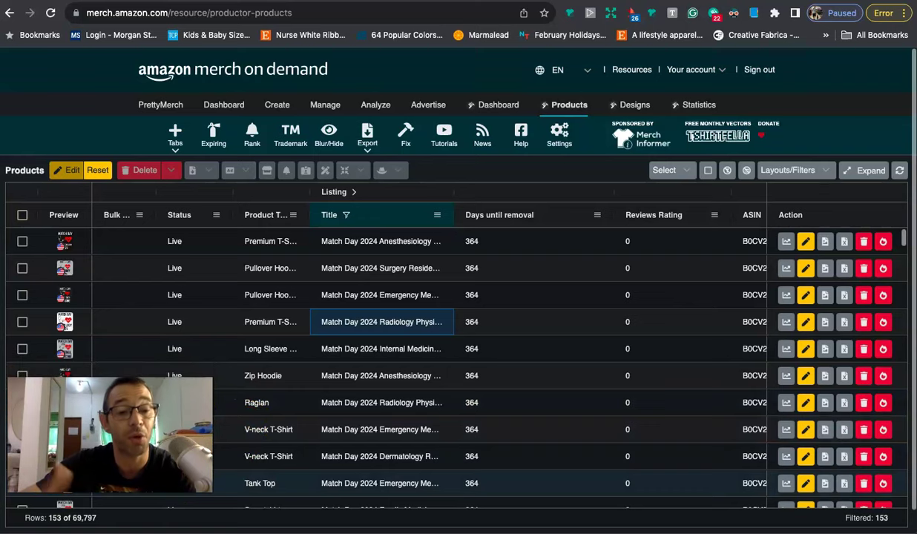
scroll(39, 308, "up", 1)
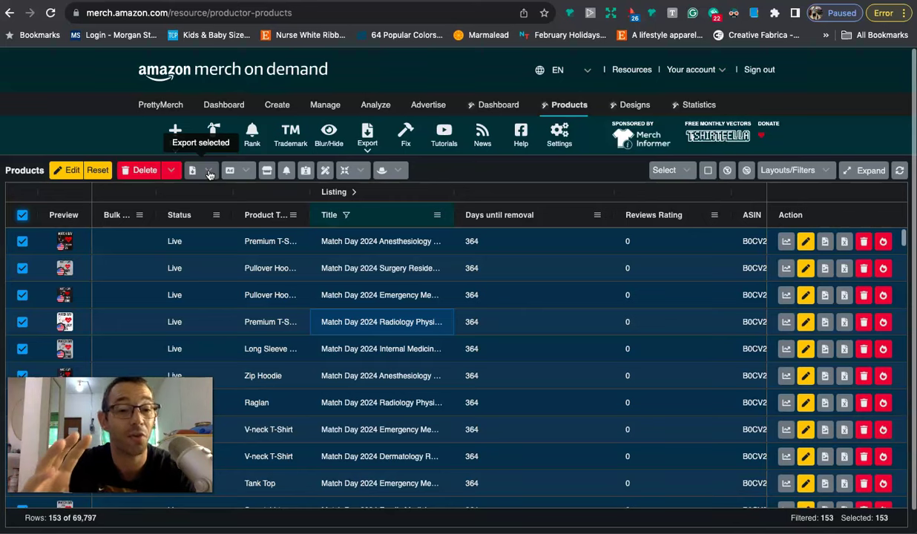
Step: Export the selected products' ASINs as asins.csv and open the downloaded file
left_click(210, 171)
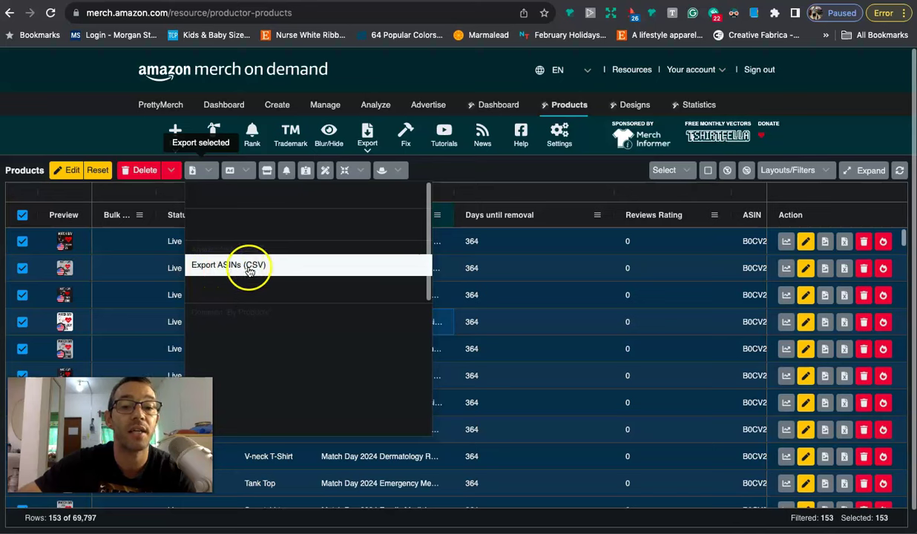
left_click(250, 272)
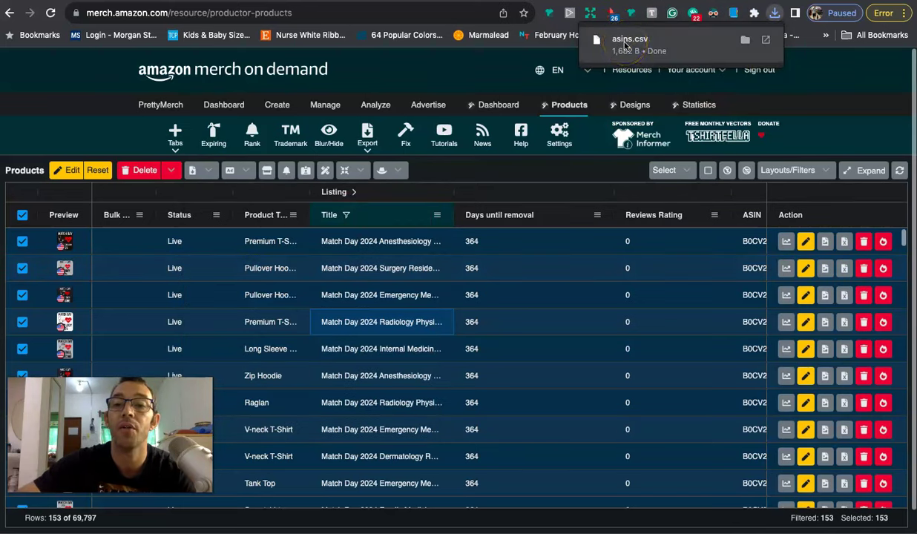
left_click(623, 45)
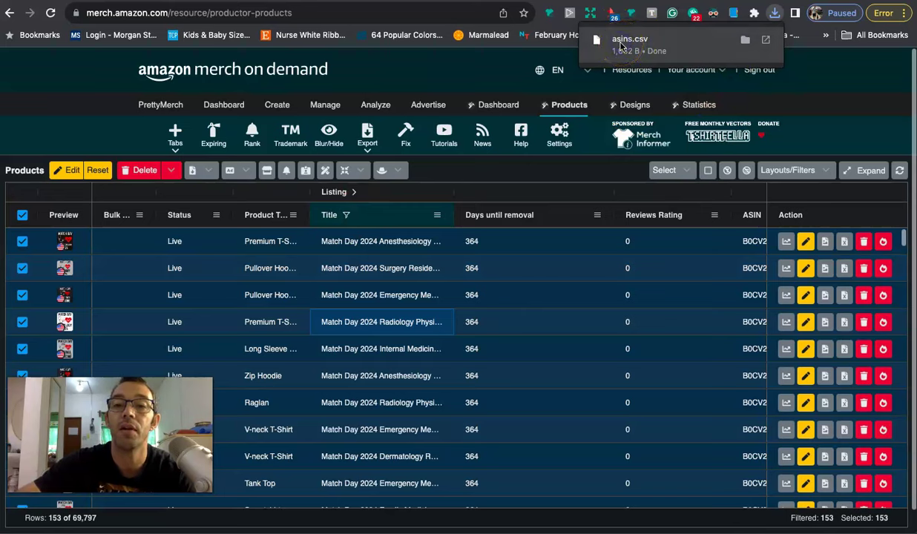
mouse_move(445, 531)
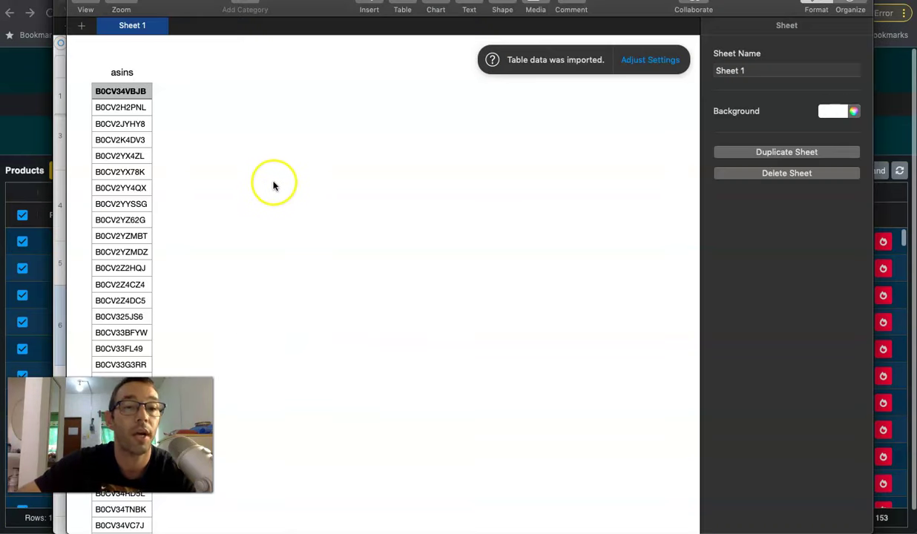
Step: Select the full column of 153 ASINs, starting from the first ASIN cell
left_click(129, 92)
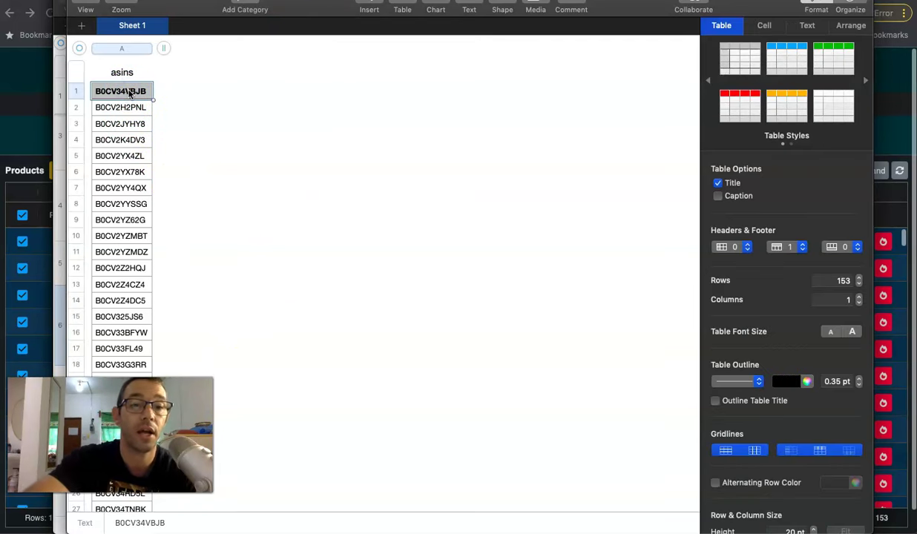
key("super+a")
key("super+c")
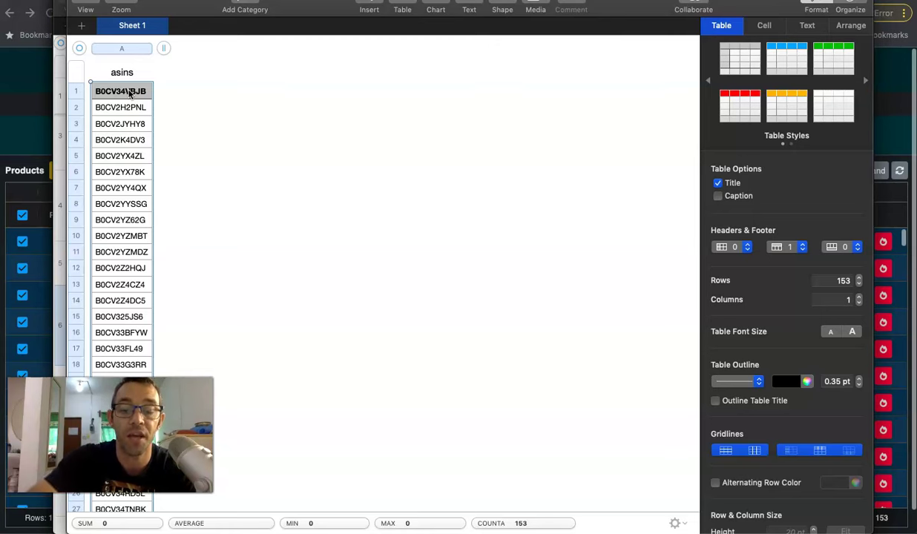
Step: Paste the 153 copied ASINs into column A of a new blank Numbers spreadsheet, starting at A1
key("super+n")
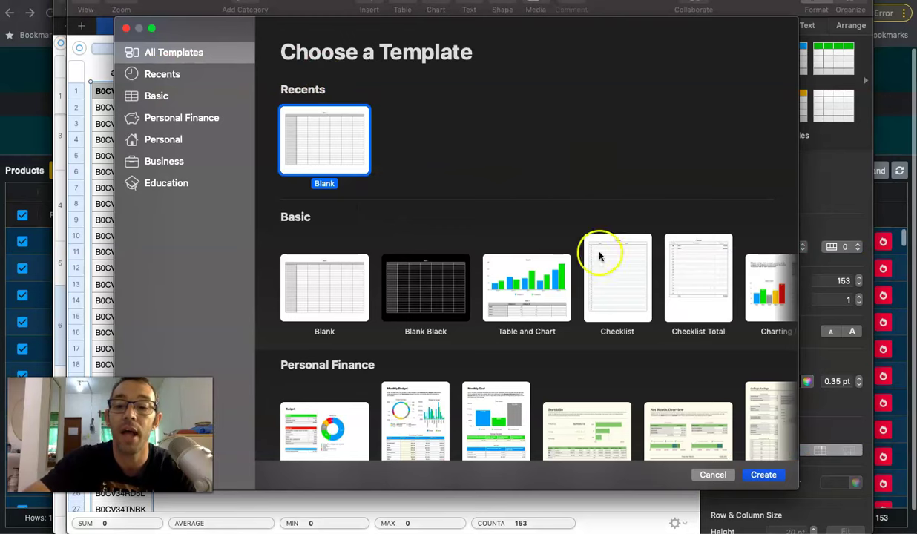
left_click(764, 476)
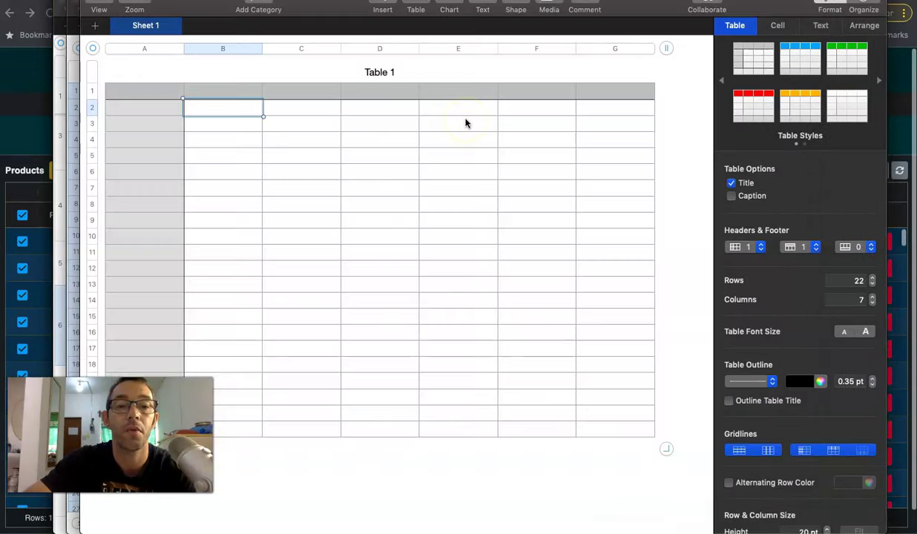
left_click(133, 90)
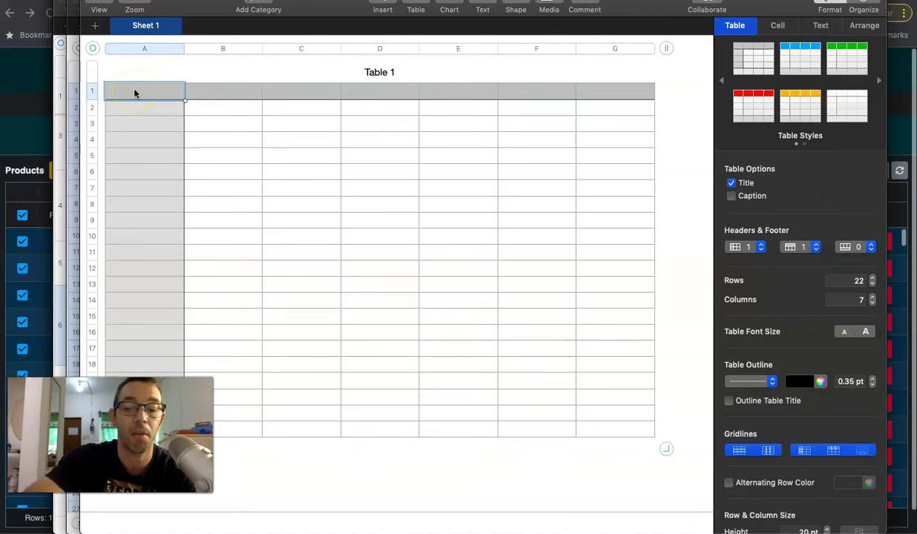
key("super+v")
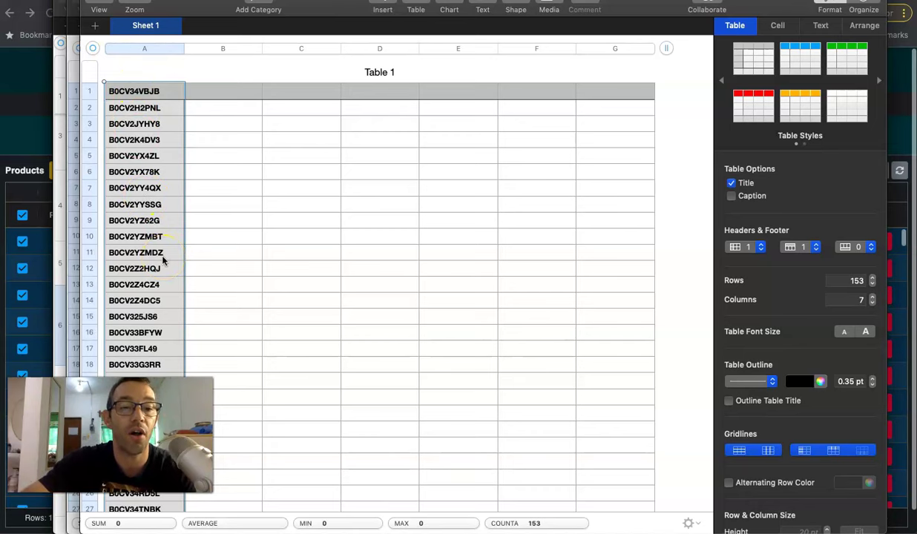
scroll(163, 260, "down", 20)
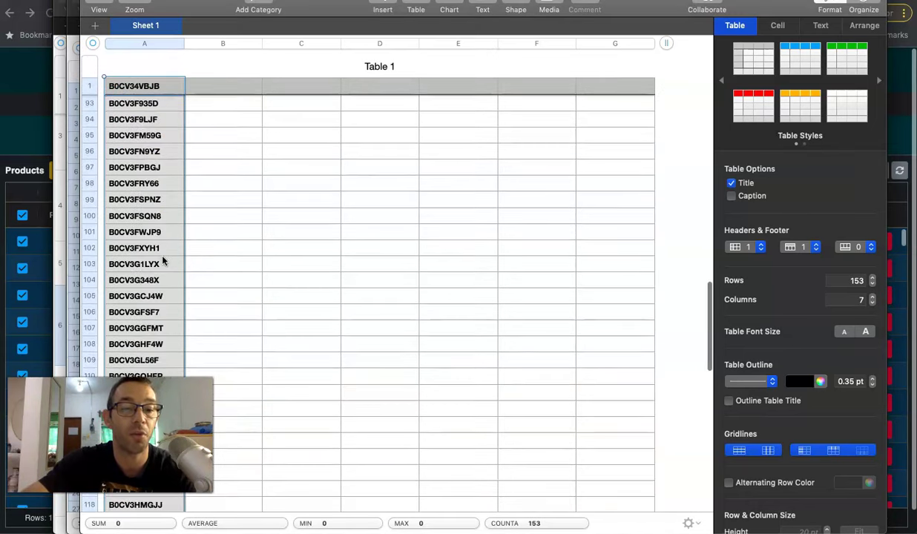
scroll(163, 260, "down", 8)
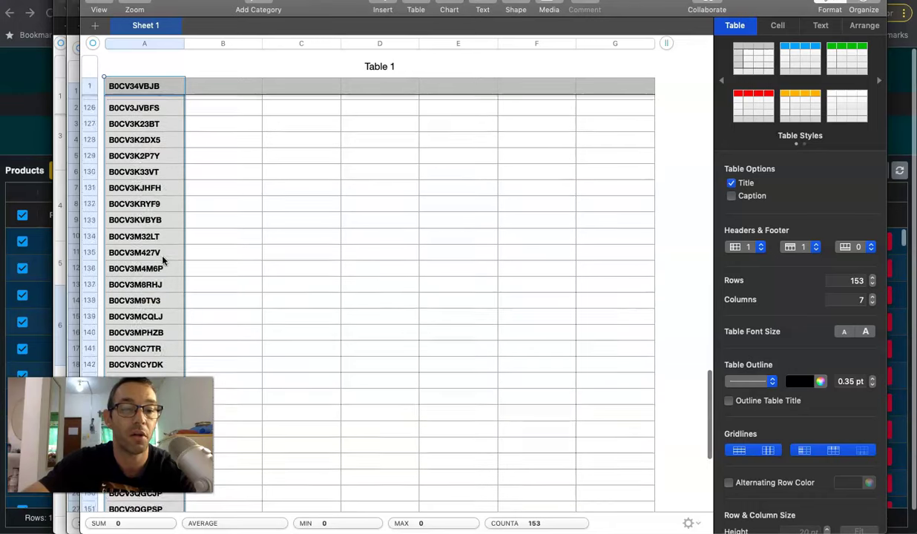
scroll(162, 259, "down", 2)
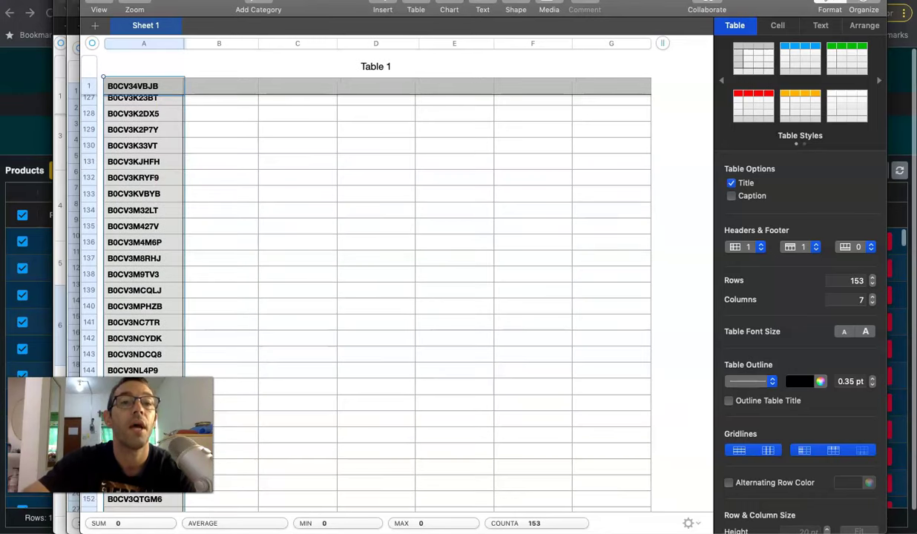
Step: Save the ASIN table as a CSV named 'match day 2024 asin' in the Downloads folder
left_click(93, 0)
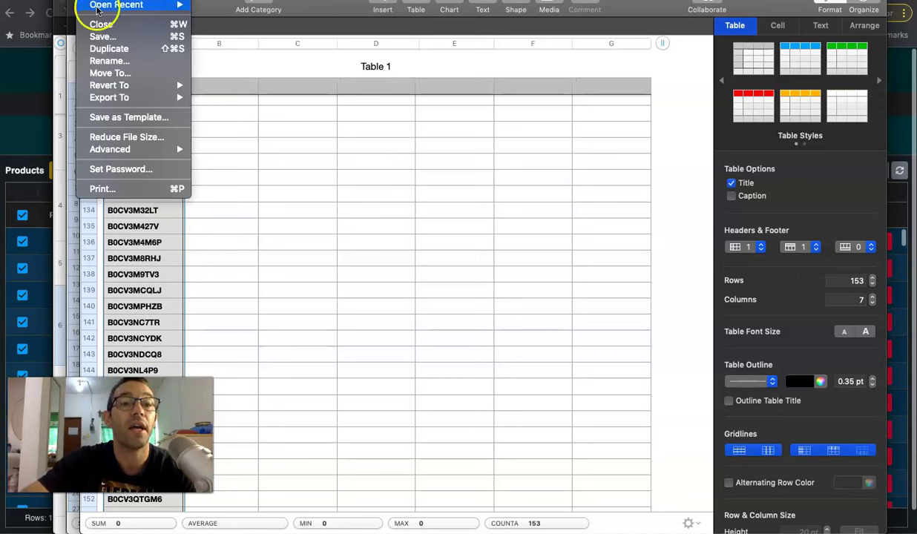
mouse_move(147, 98)
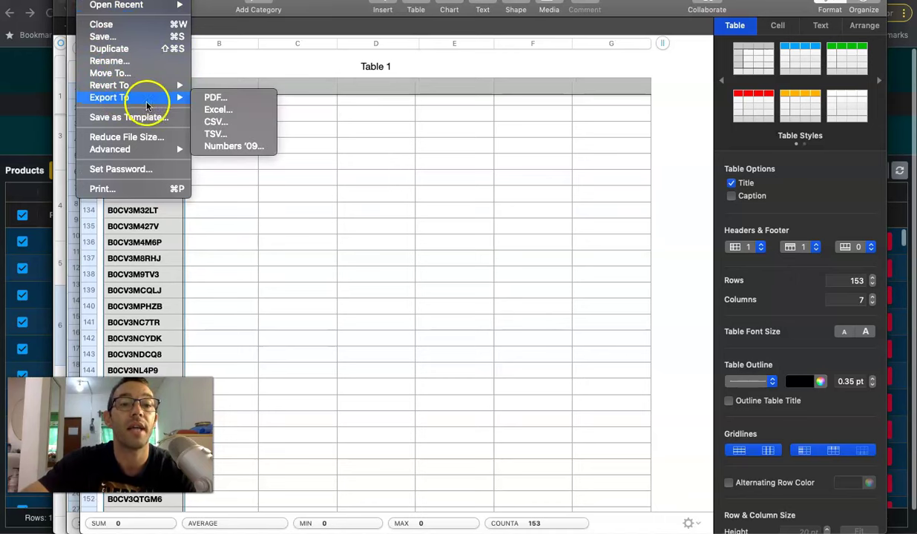
left_click(216, 121)
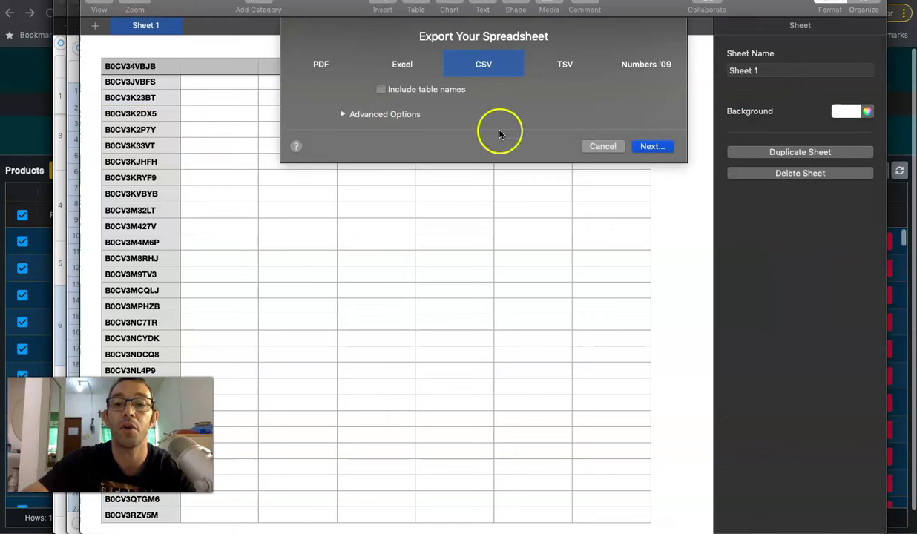
left_click(651, 146)
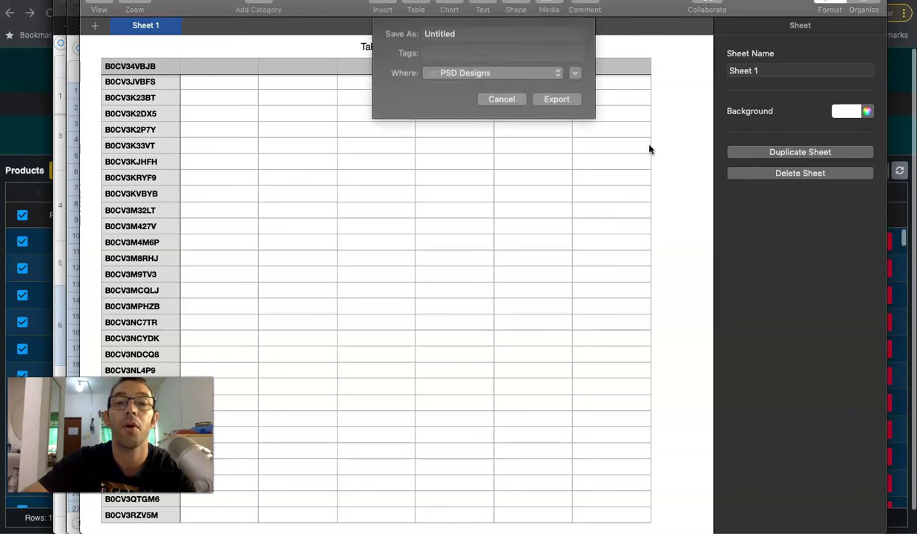
type("match day 2")
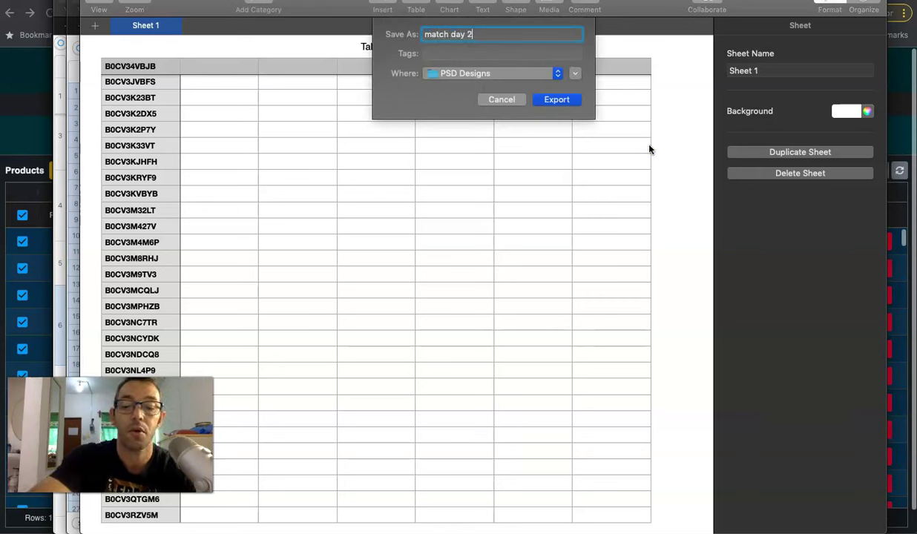
type("024 as")
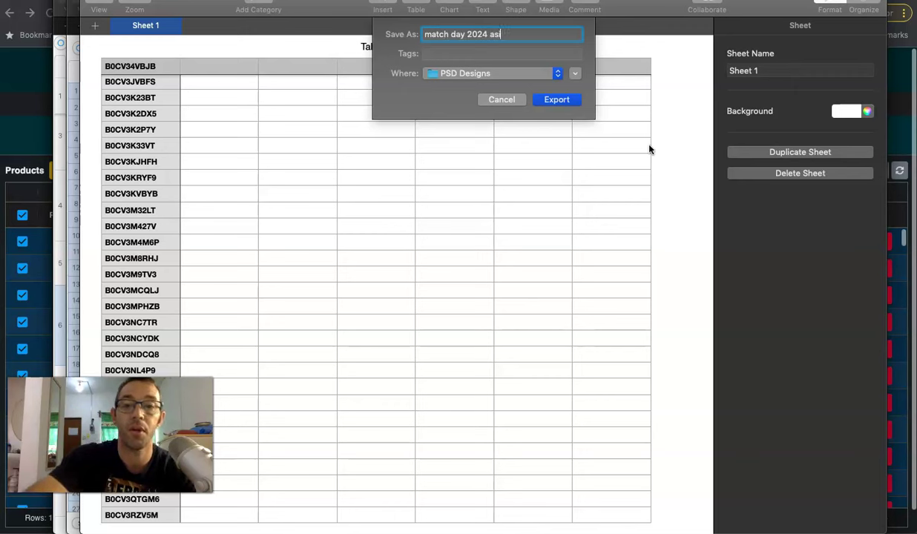
type("in")
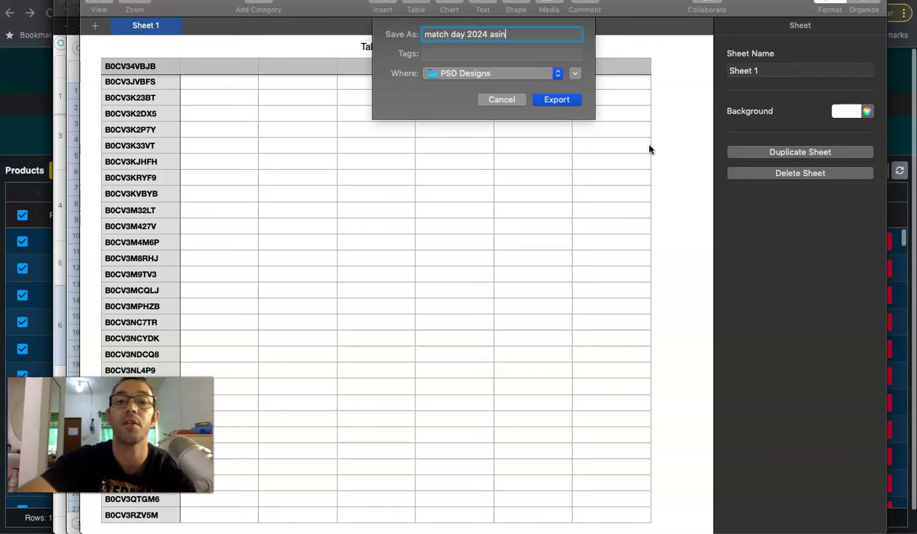
left_click(556, 73)
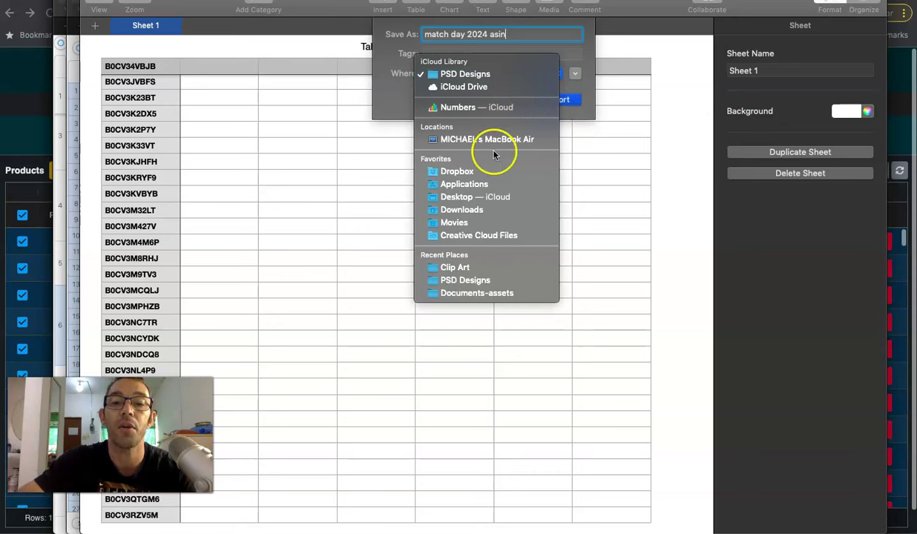
left_click(437, 209)
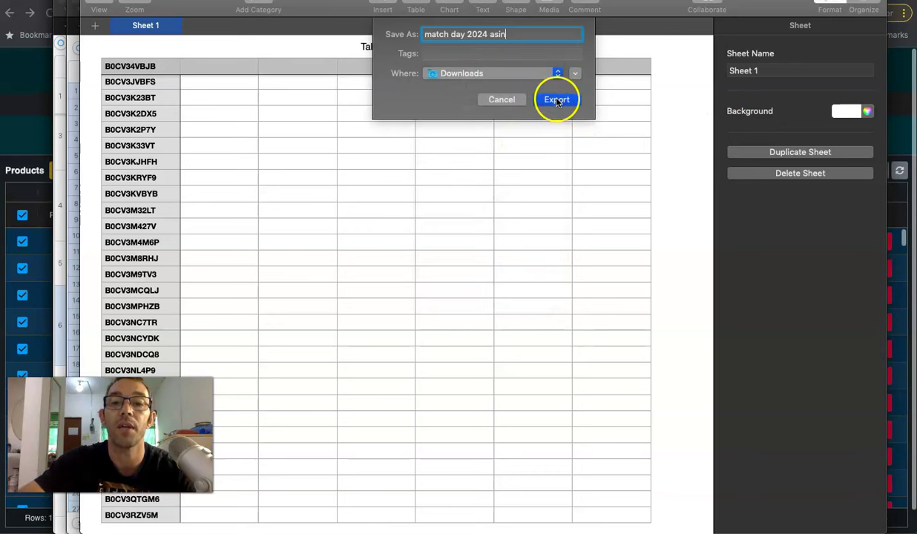
left_click(557, 101)
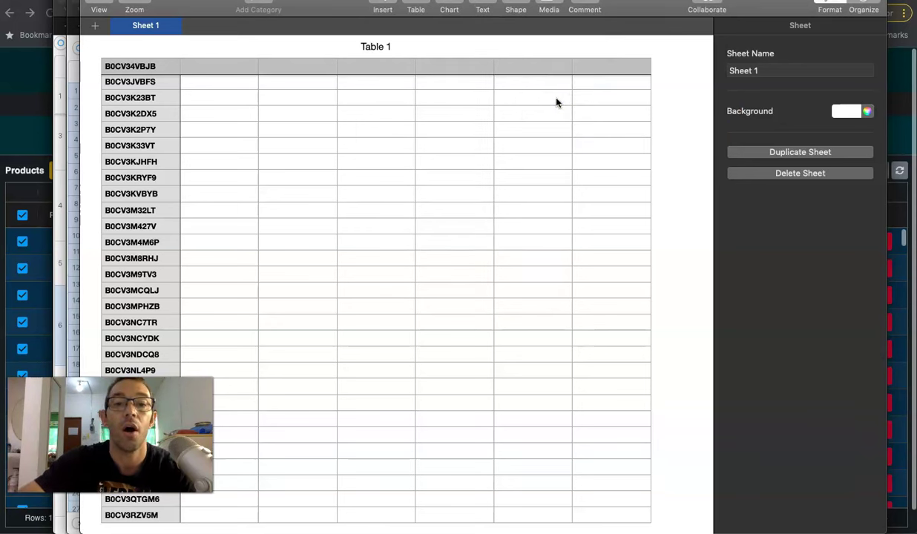
Step: From Merch's Advertise page, open Amazon Ads campaign manager for the United States marketplace
left_click(32, 78)
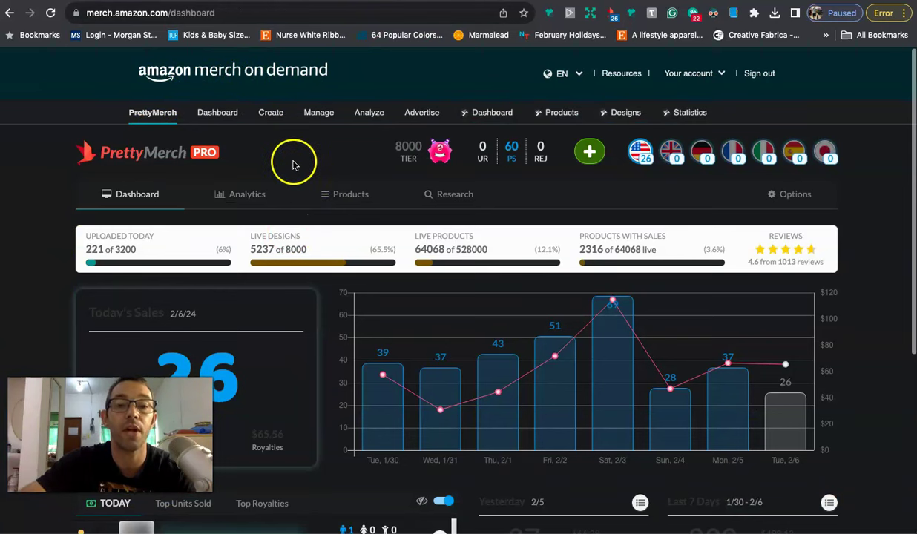
left_click(418, 115)
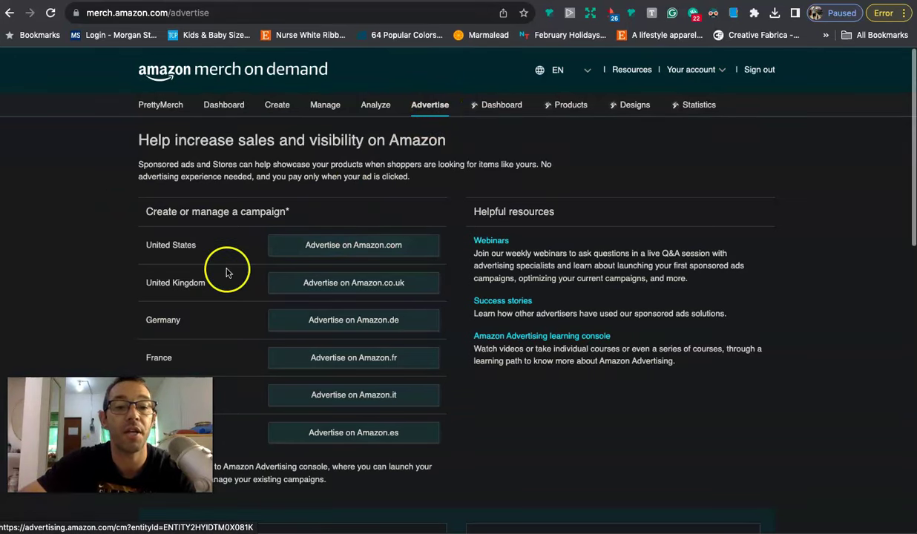
scroll(317, 256, "down", 1)
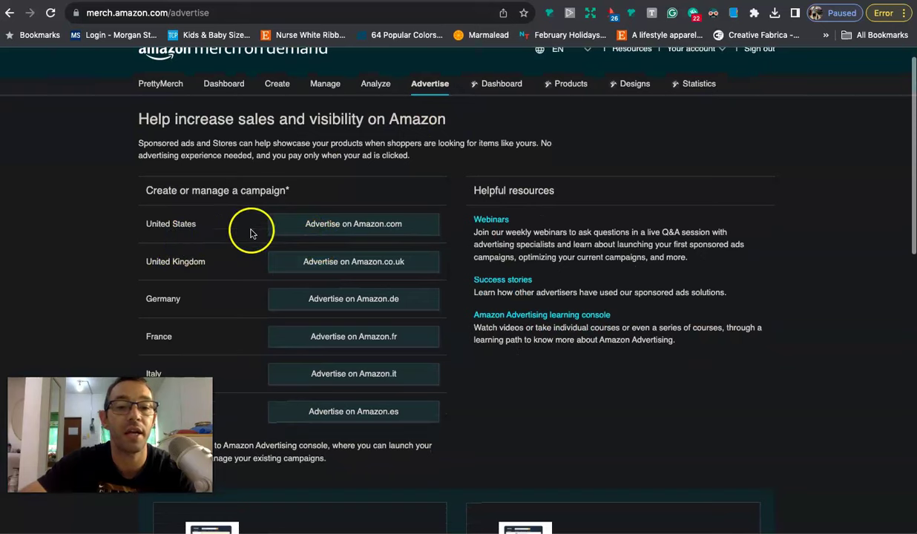
scroll(237, 239, "down", 3)
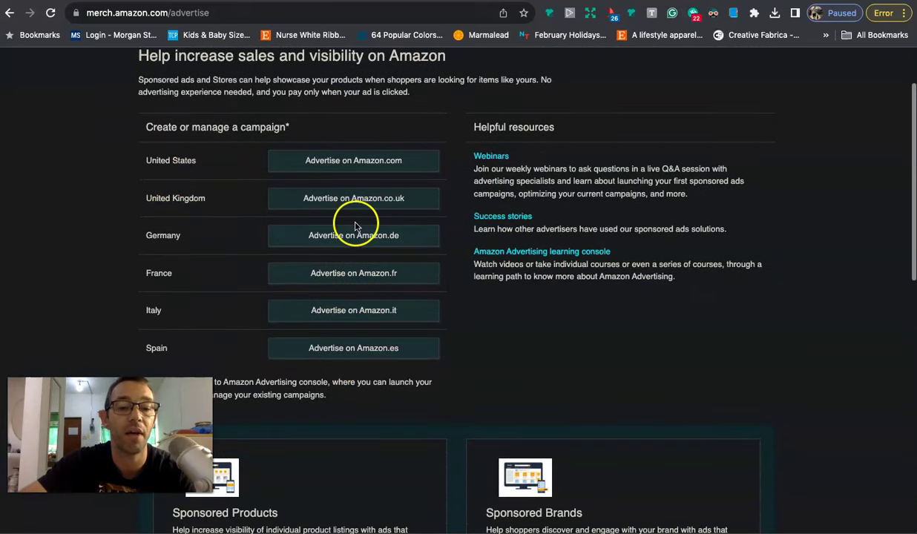
scroll(374, 348, "up", 1)
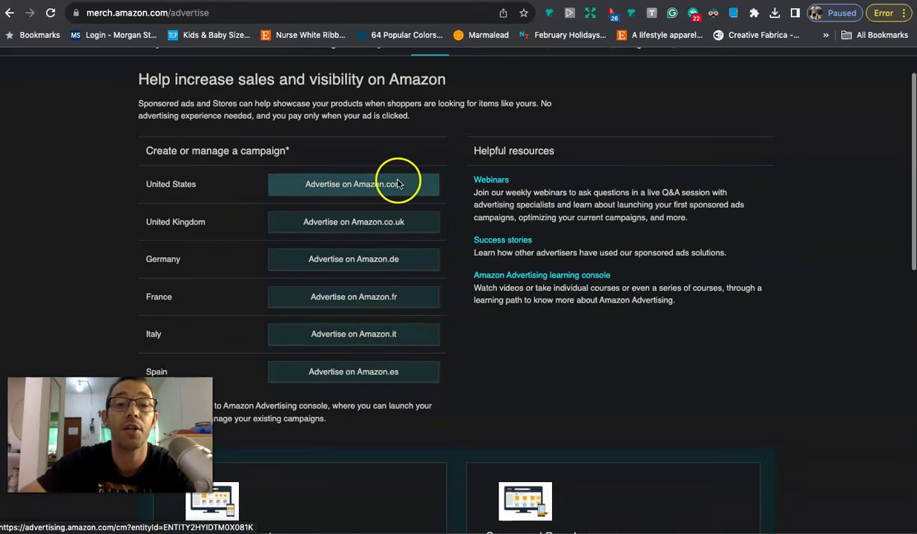
left_click(424, 187)
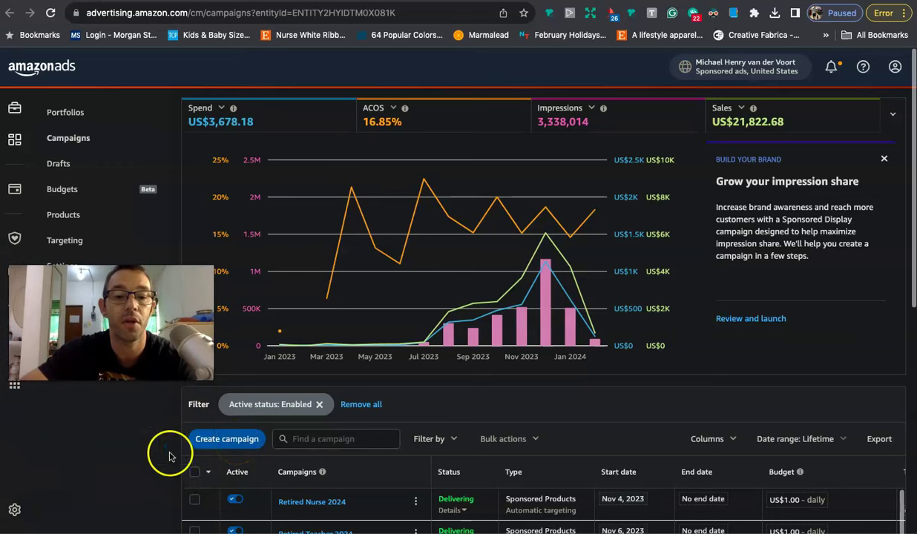
Step: Create a new Sponsored Products campaign and reach its Ad groups setup section
left_click(223, 440)
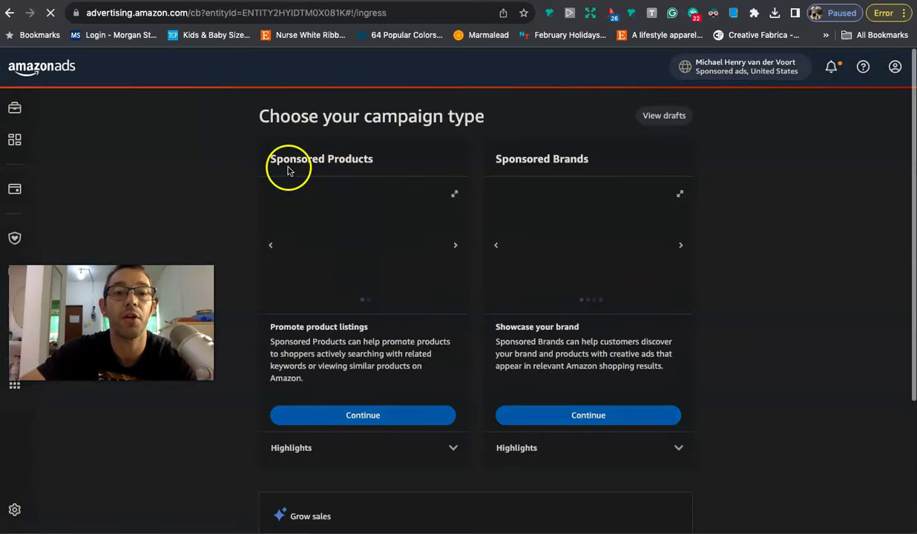
left_click(358, 418)
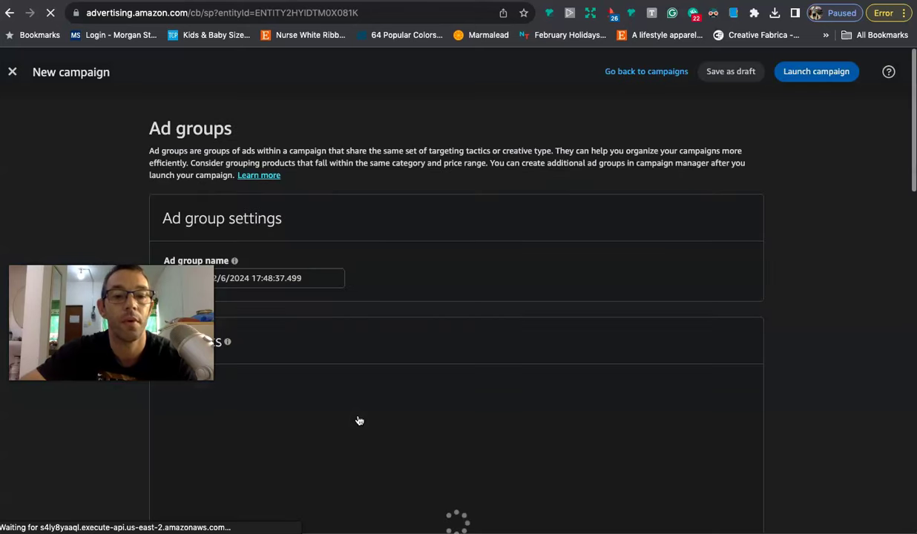
left_click(370, 216)
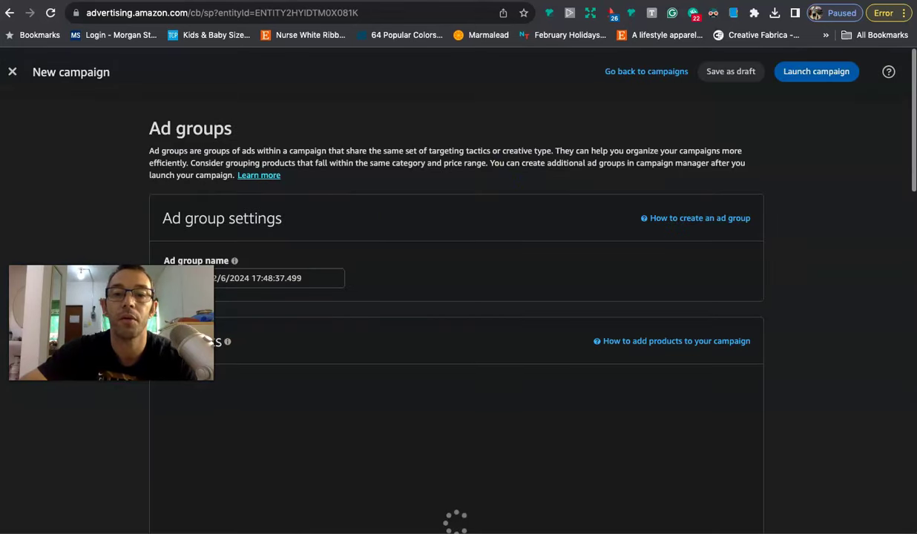
Step: Rename the ad group to 'match day 2024' and switch Products to file upload
left_click(539, 149)
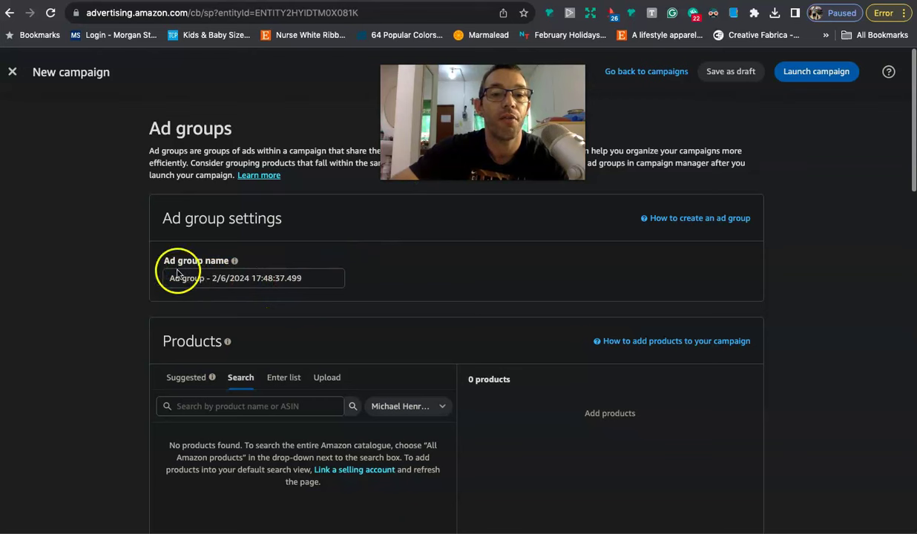
double_click(303, 282)
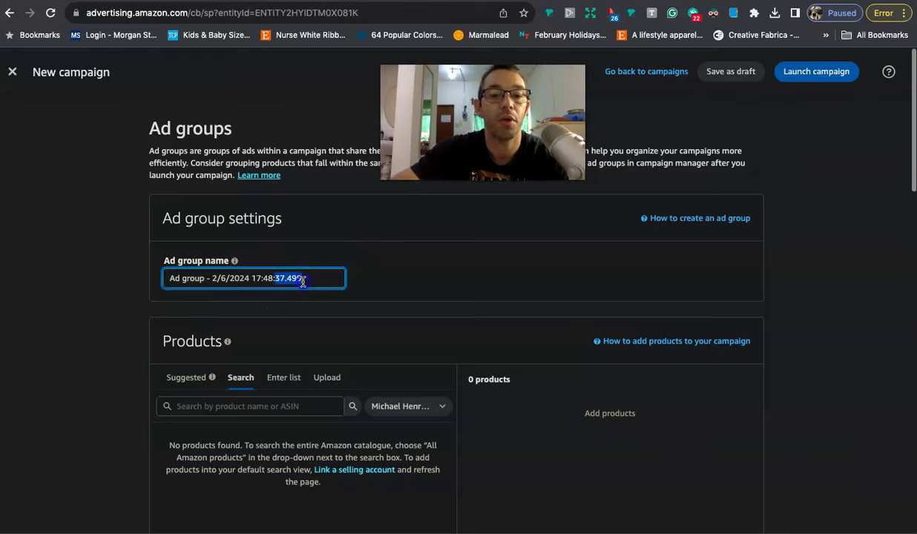
triple_click(303, 282)
type("ma")
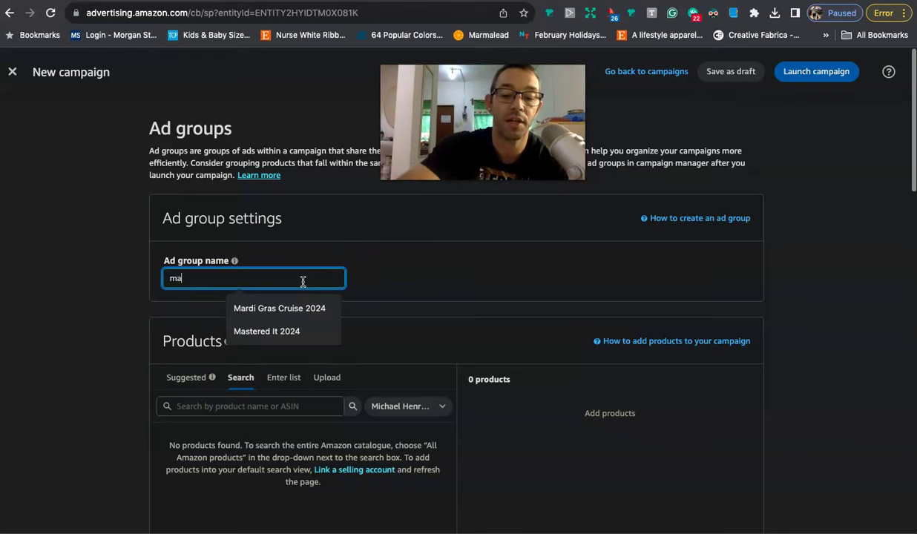
type("tch day")
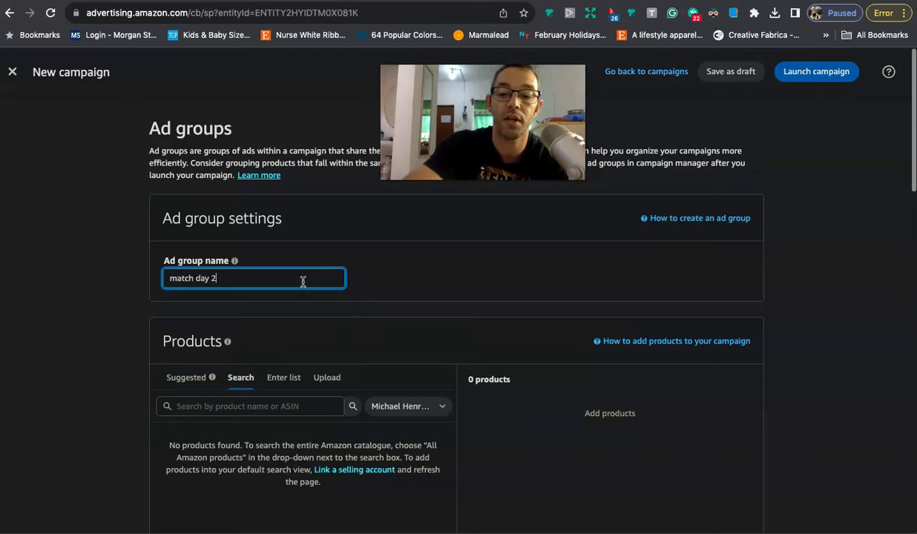
type("24")
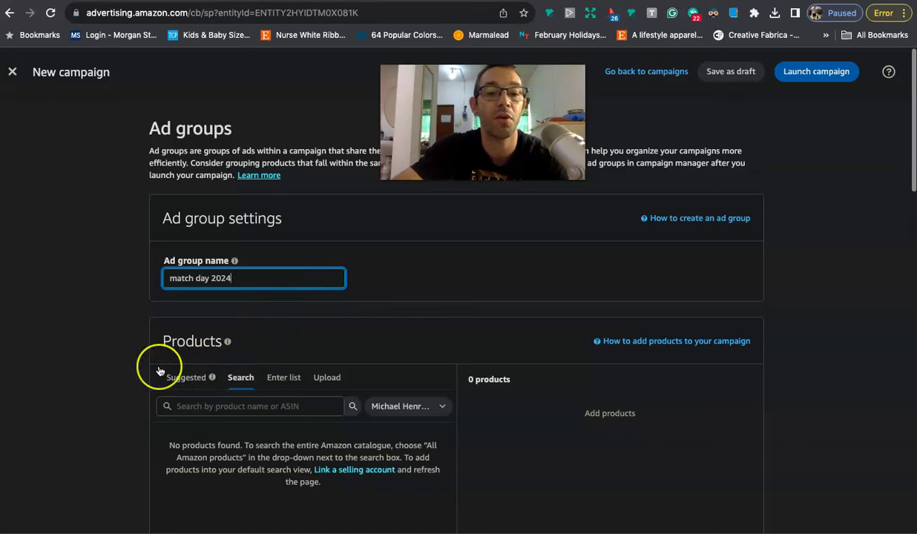
scroll(159, 365, "down", 2)
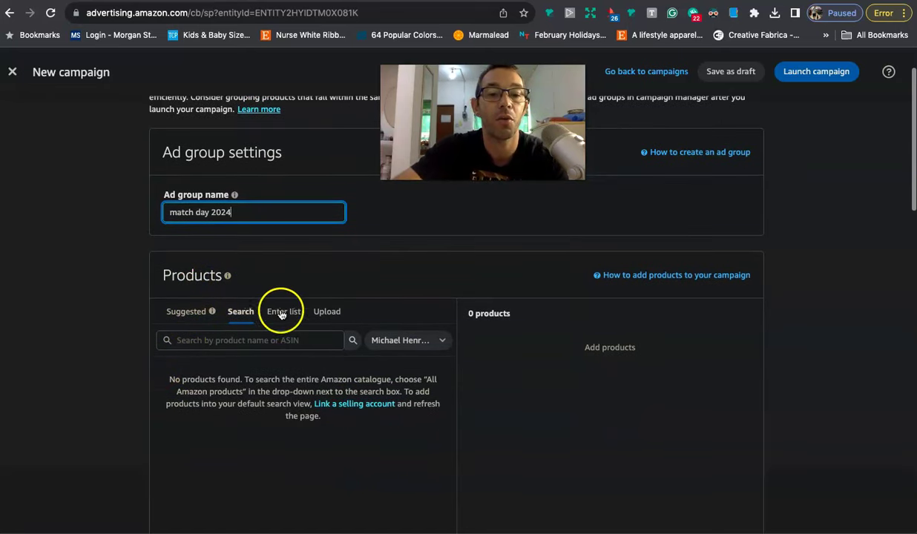
left_click(326, 311)
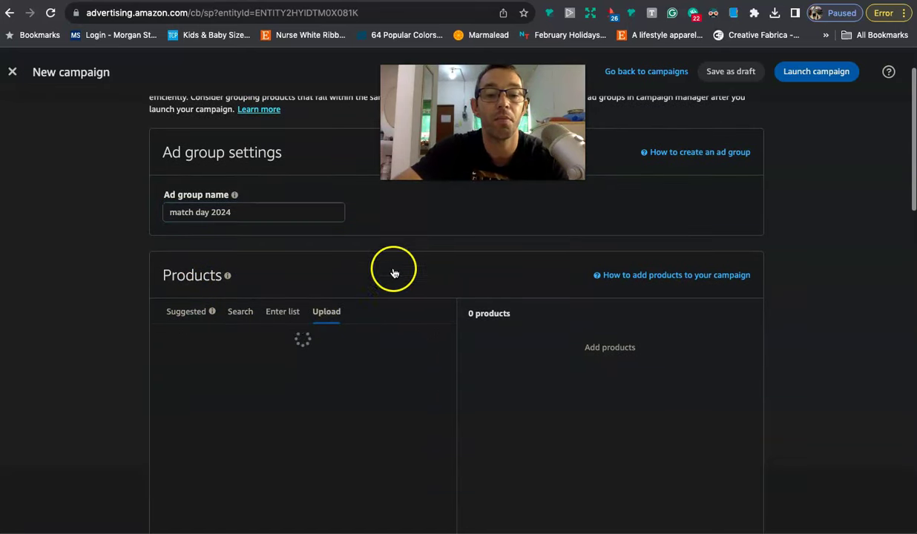
scroll(468, 274, "down", 1)
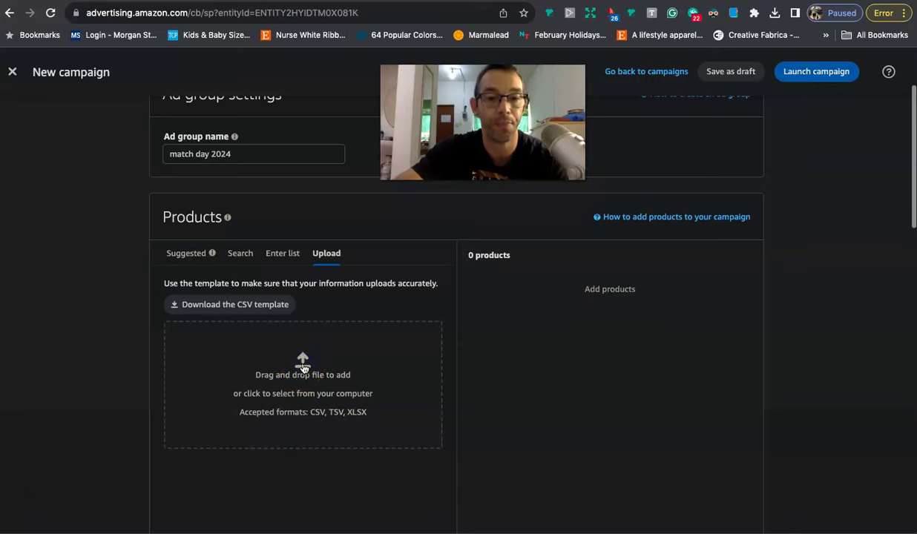
Step: Upload the 'match day 2024 asin' file from Downloads to add the products
left_click(302, 366)
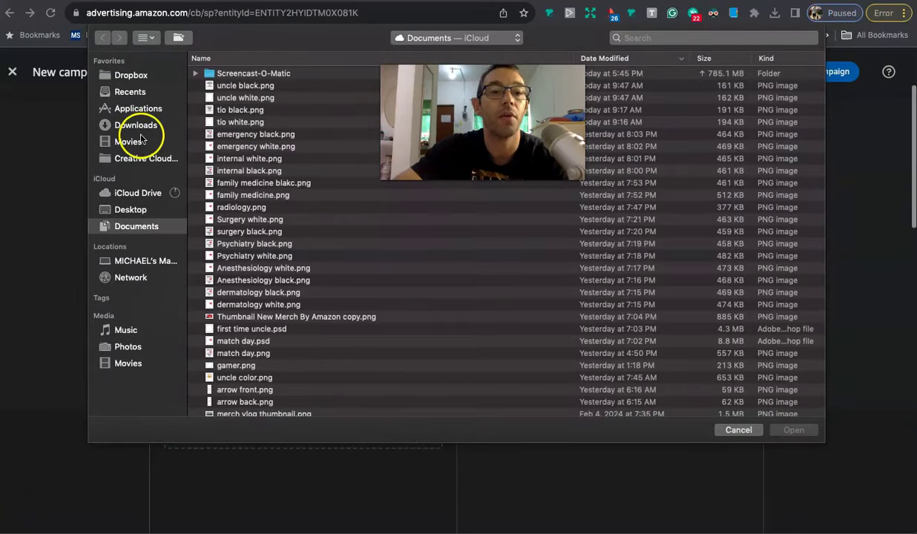
left_click(145, 124)
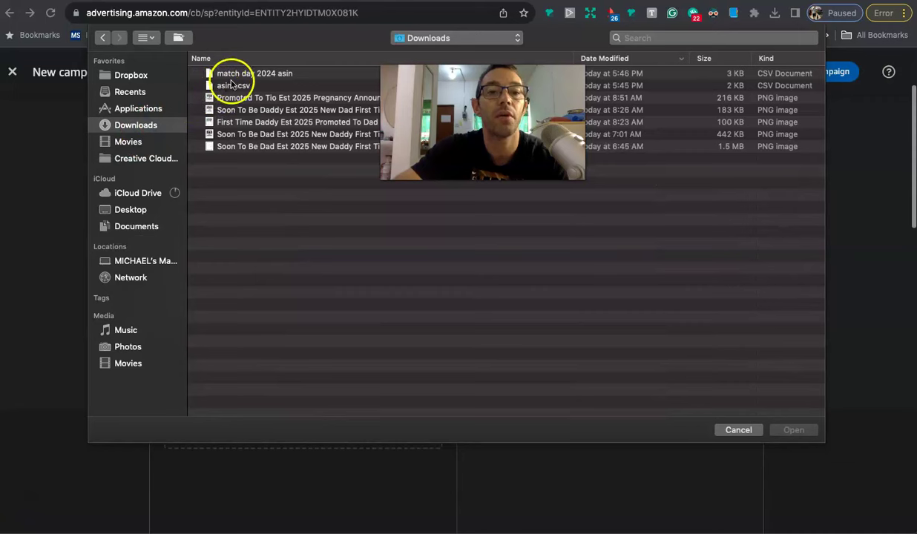
double_click(272, 79)
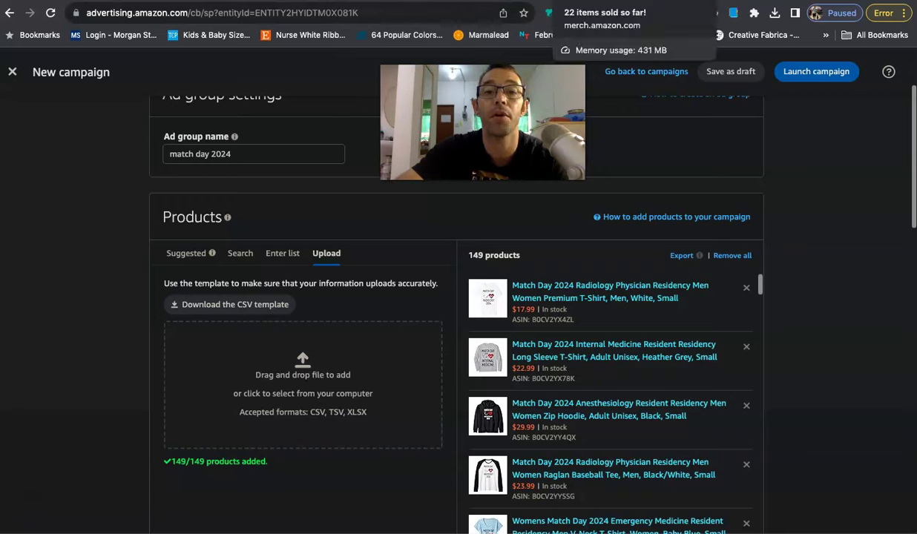
Step: Cross-check the Merch products and search results, then review the 149 added products
left_click(586, 1)
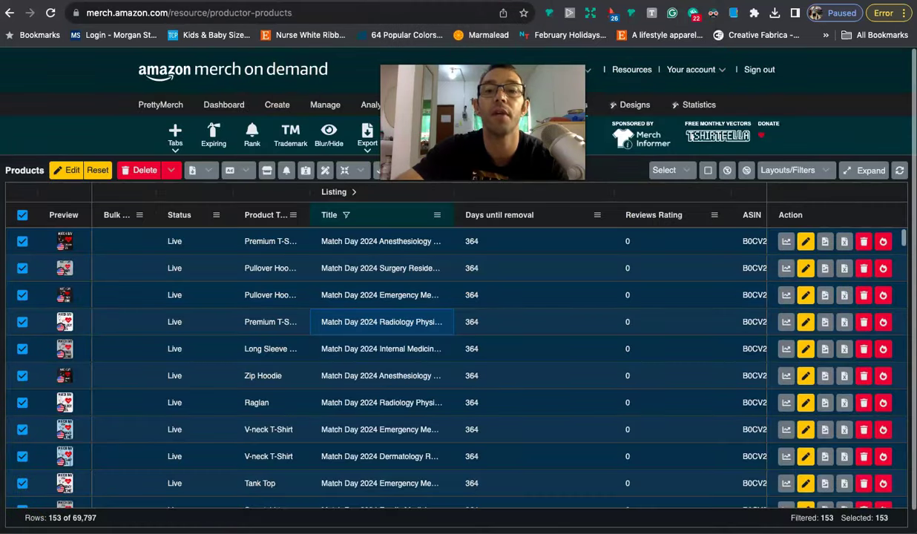
key("ctrl+Tab")
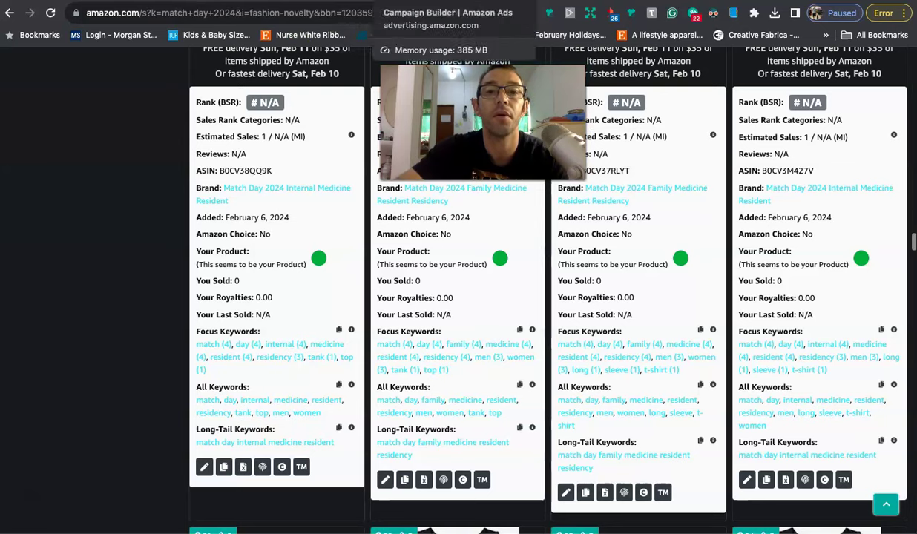
left_click(423, 1)
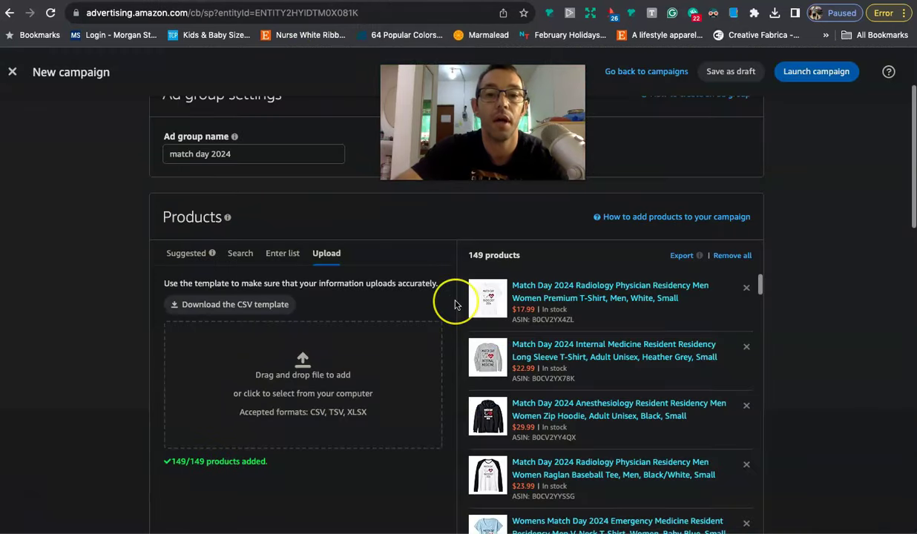
scroll(455, 304, "down", 1)
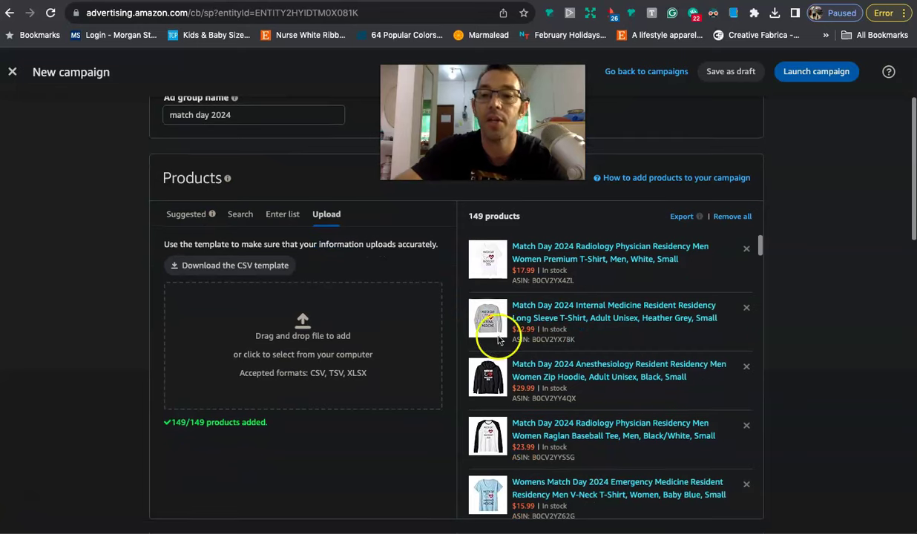
scroll(520, 368, "down", 1)
scroll(519, 368, "up", 1)
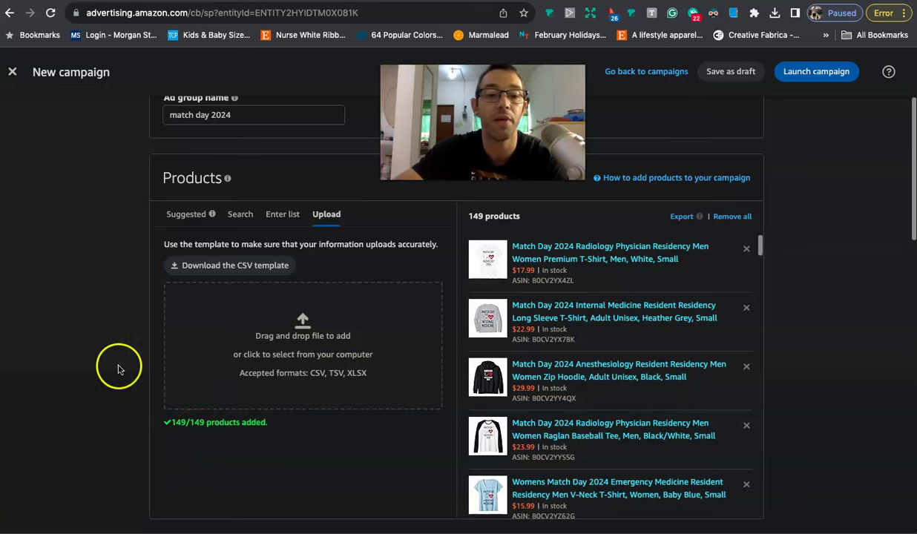
scroll(169, 368, "down", 1)
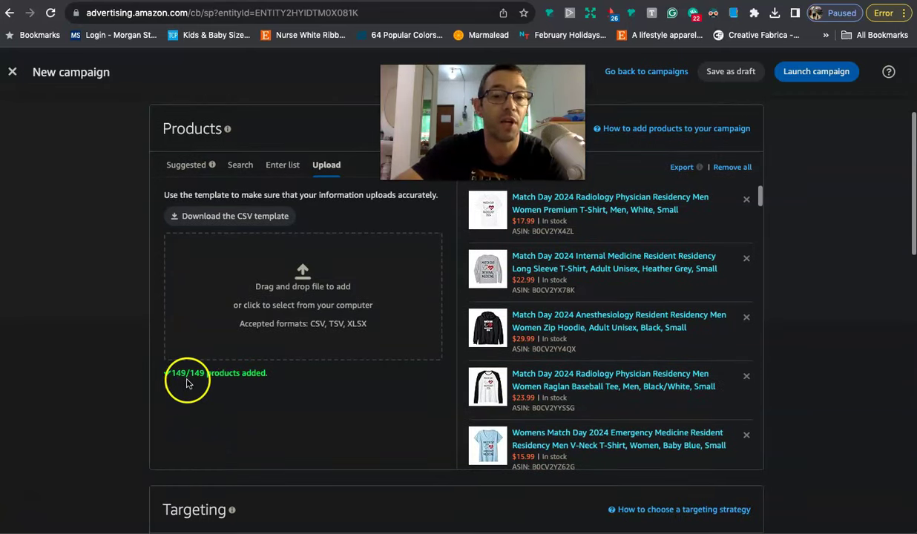
Step: Change the Automatic Targeting default bid from $0.75 to $0.22
scroll(194, 383, "down", 5)
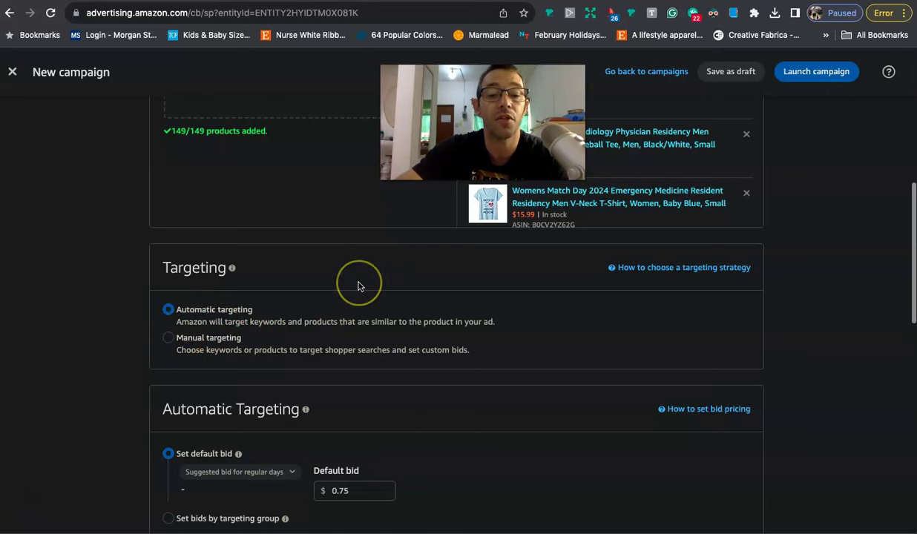
scroll(358, 286, "down", 2)
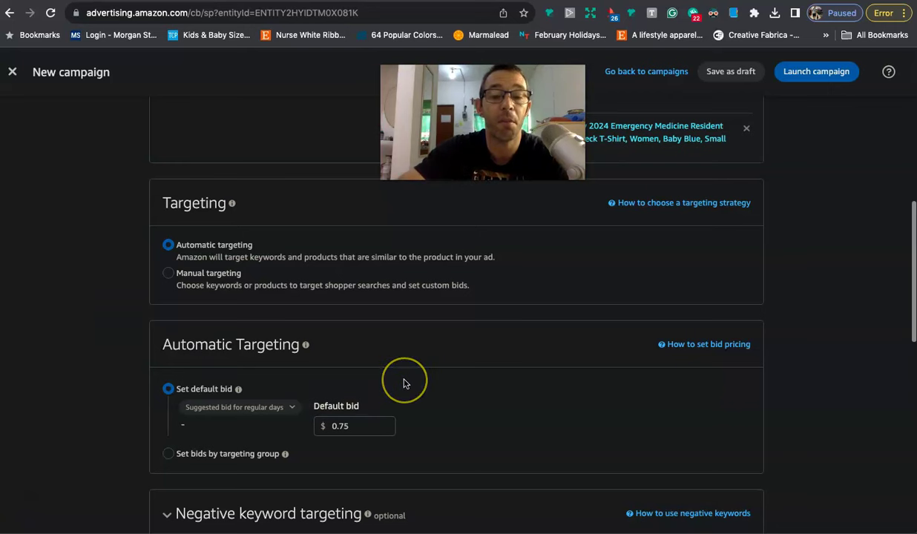
scroll(404, 384, "down", 1)
scroll(403, 384, "up", 1)
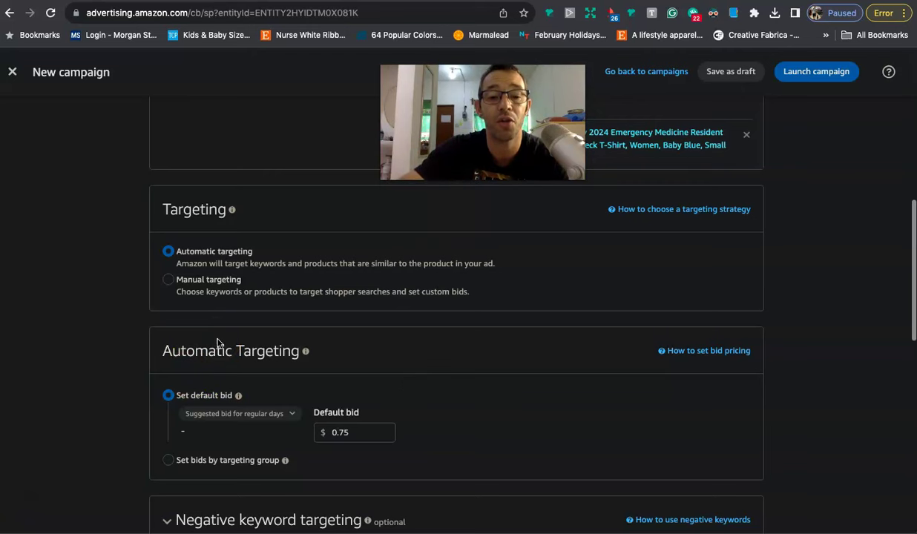
scroll(217, 342, "down", 2)
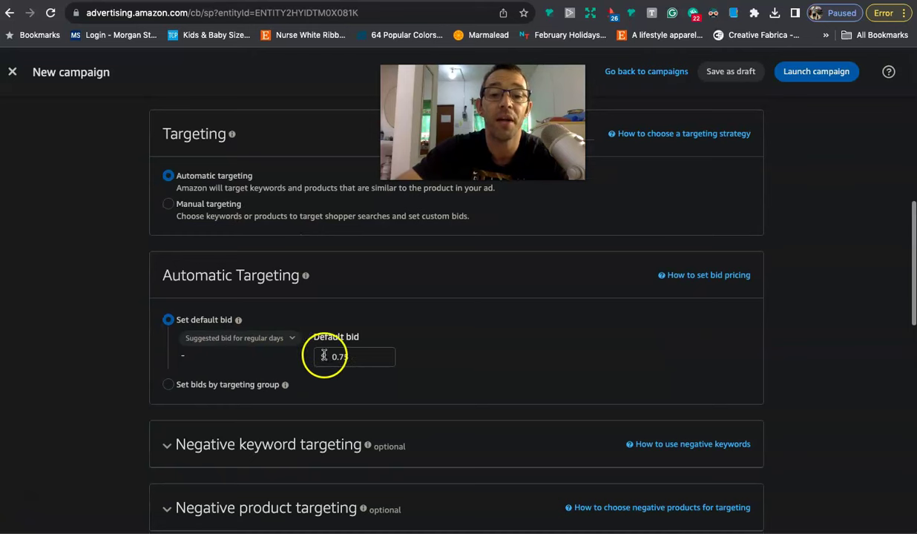
double_click(342, 356)
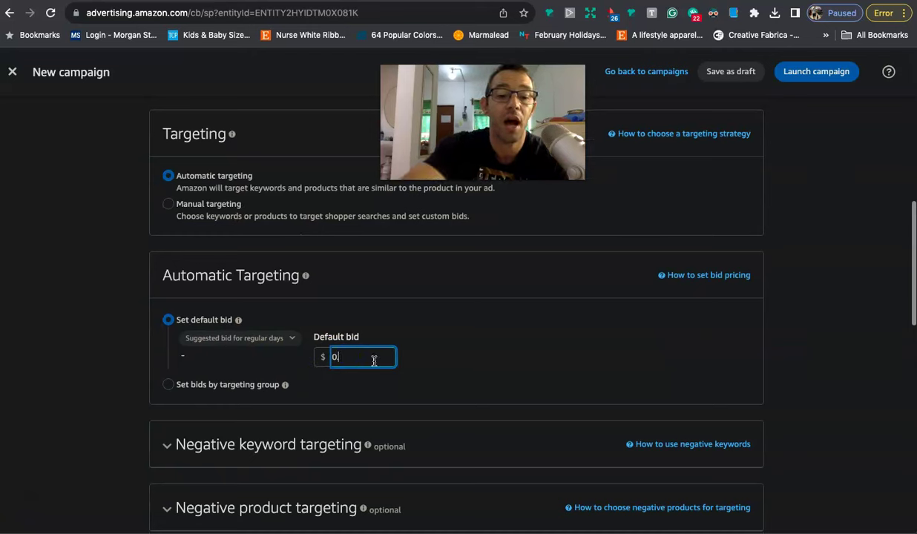
type("0.")
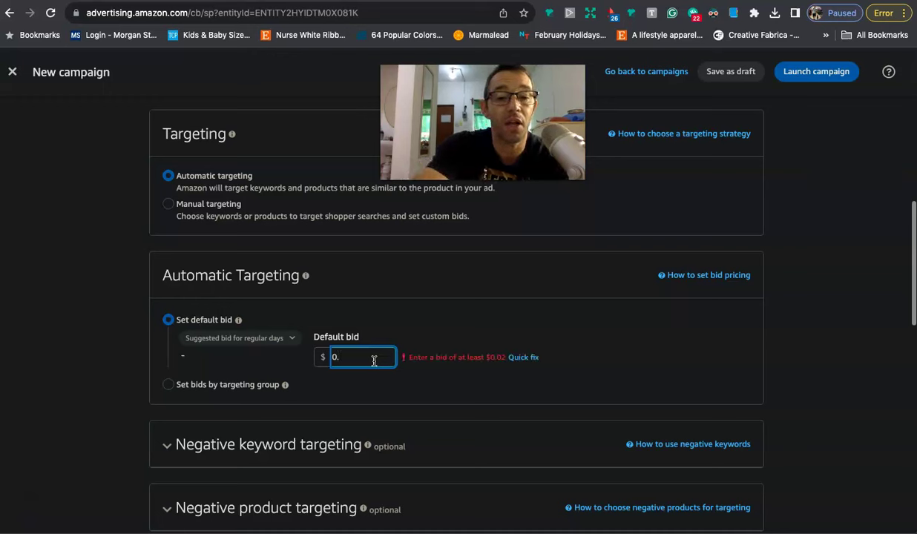
type("22")
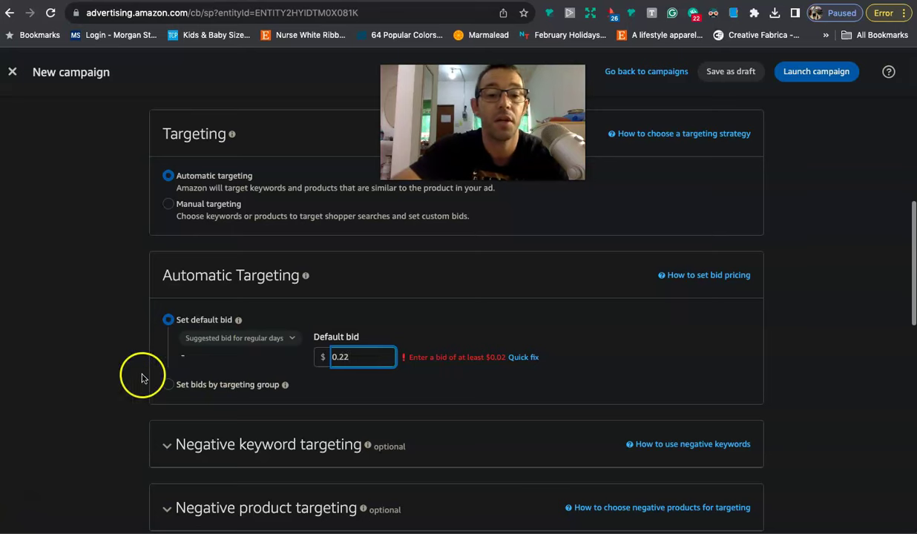
scroll(137, 375, "down", 2)
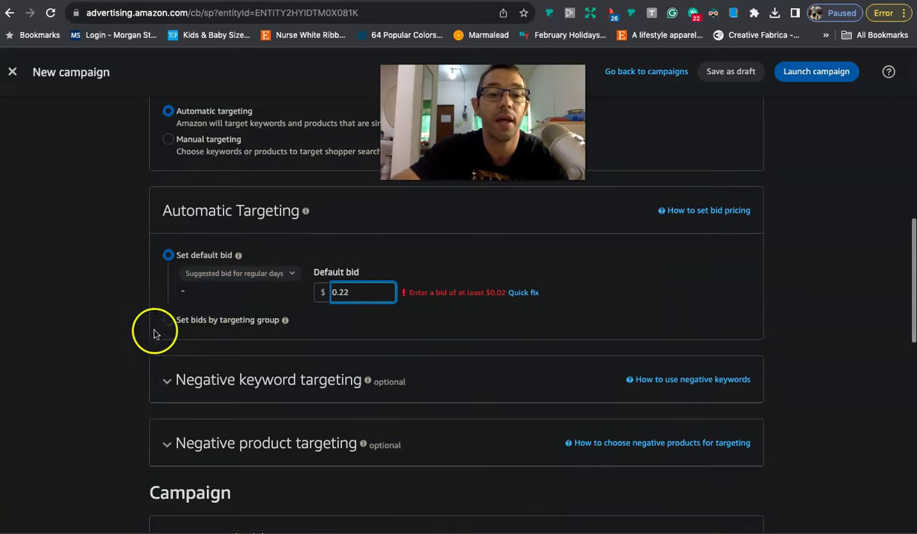
Step: Select 'Dynamic bids – down only' as the campaign bidding strategy
scroll(219, 362, "down", 2)
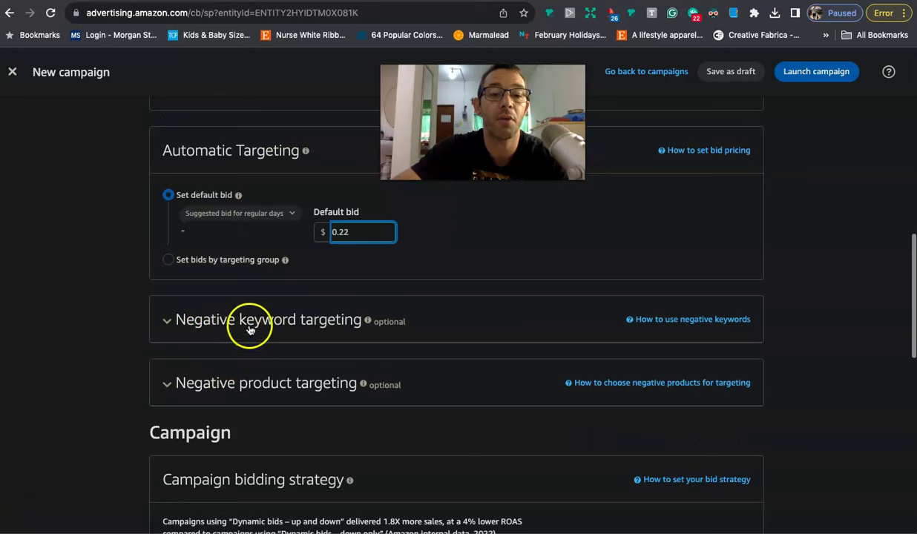
scroll(333, 327, "down", 1)
scroll(333, 330, "down", 1)
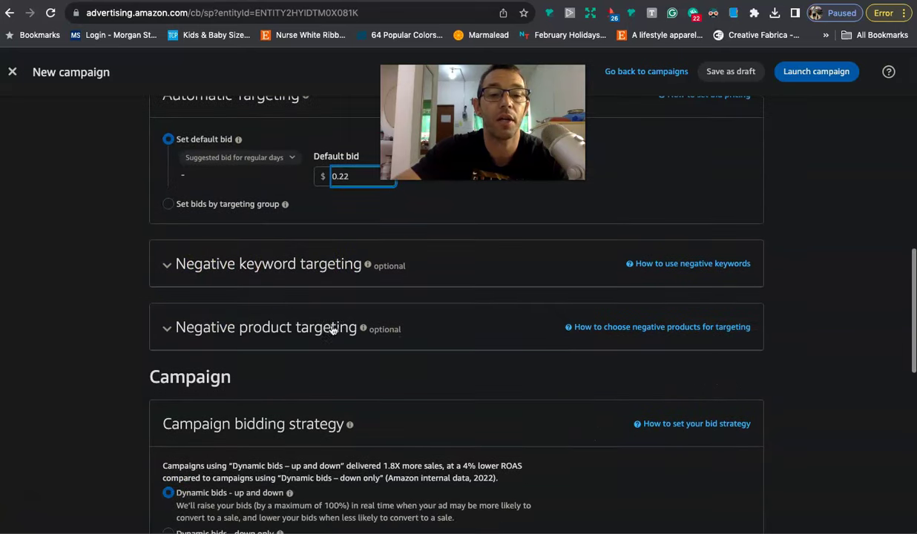
left_click(202, 334)
mouse_move(362, 328)
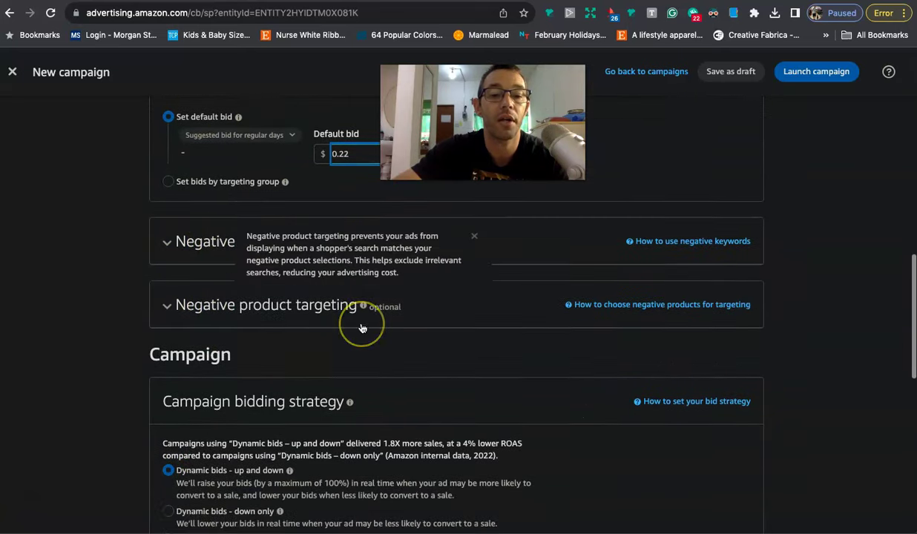
scroll(360, 328, "down", 3)
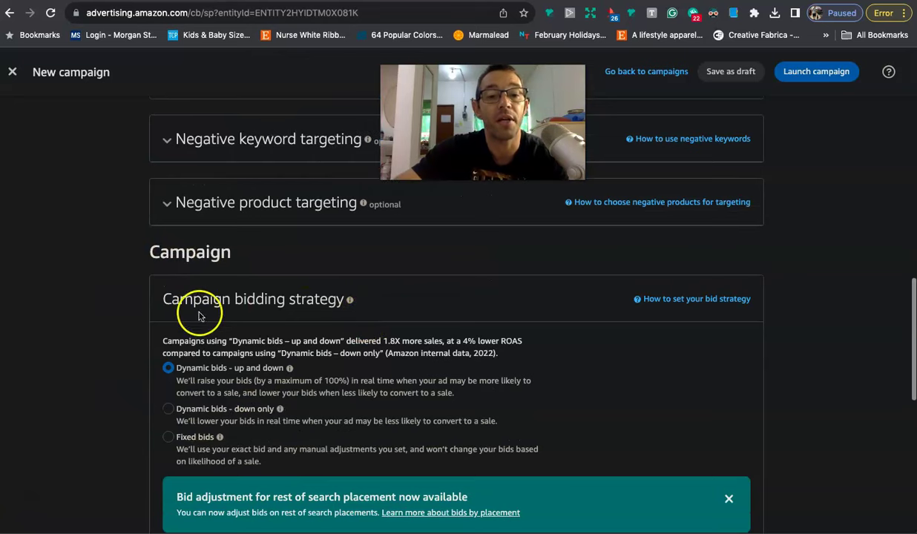
scroll(413, 307, "down", 1)
scroll(413, 306, "down", 2)
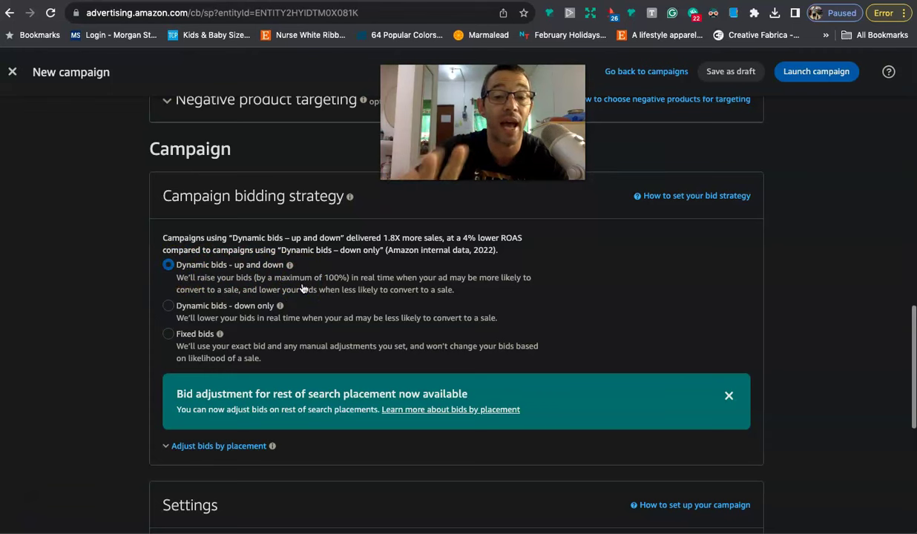
left_click(170, 309)
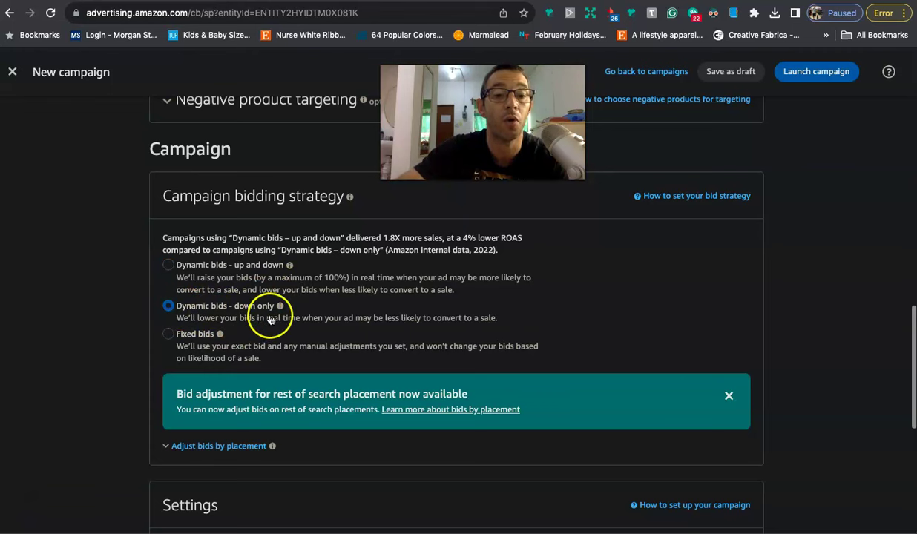
mouse_move(278, 307)
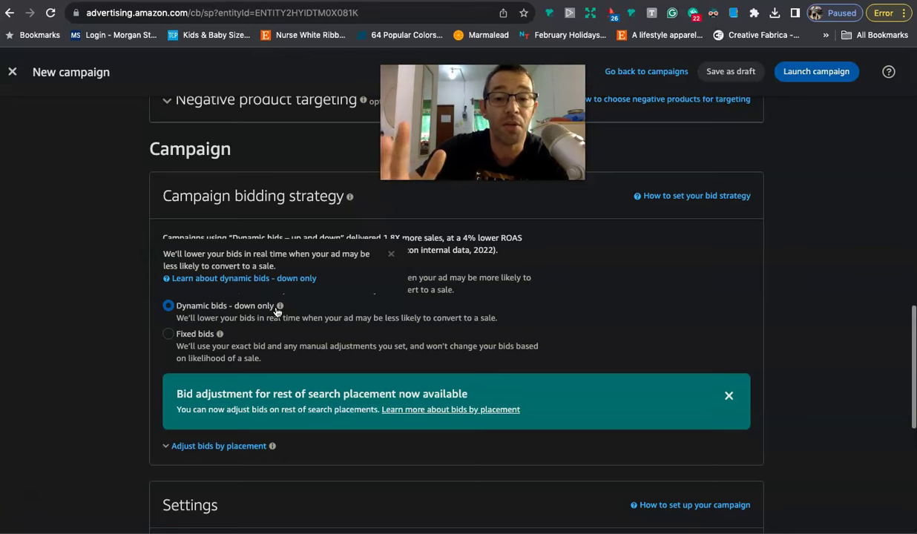
left_click(111, 294)
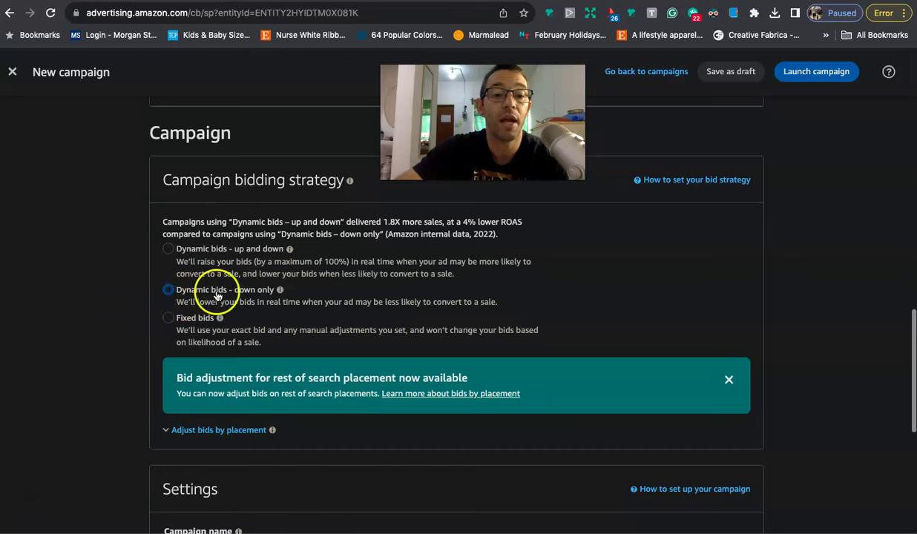
Step: Replace the auto-generated campaign name with 'match day 2024'
mouse_move(259, 294)
scroll(136, 291, "down", 3)
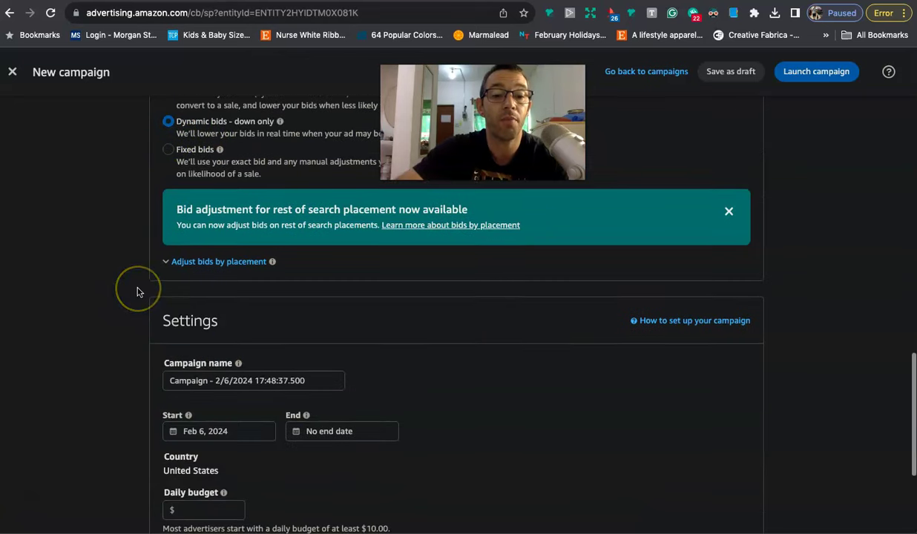
triple_click(264, 362)
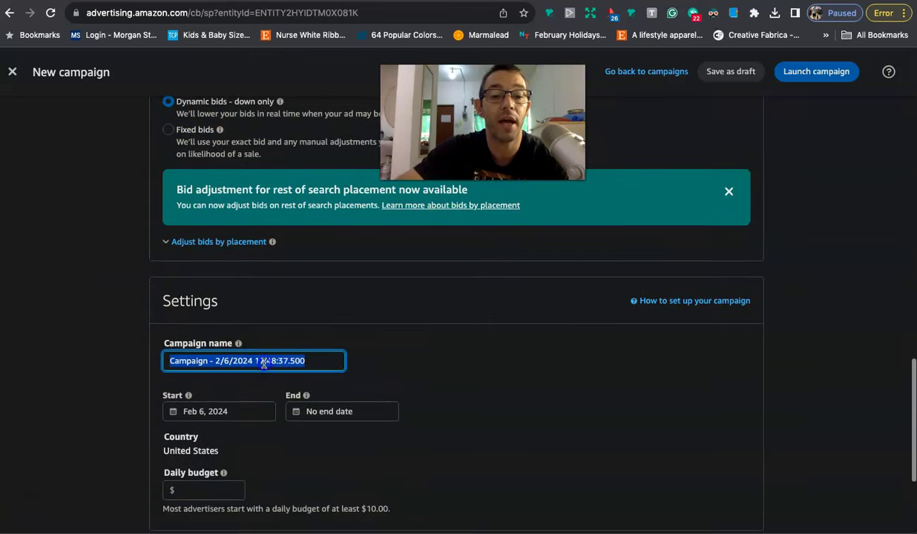
type("match day 2024")
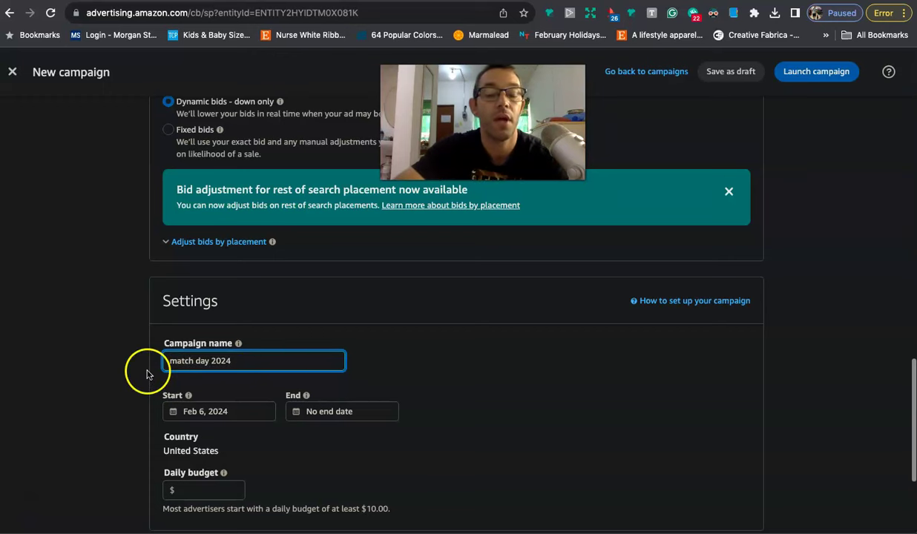
scroll(143, 371, "down", 1)
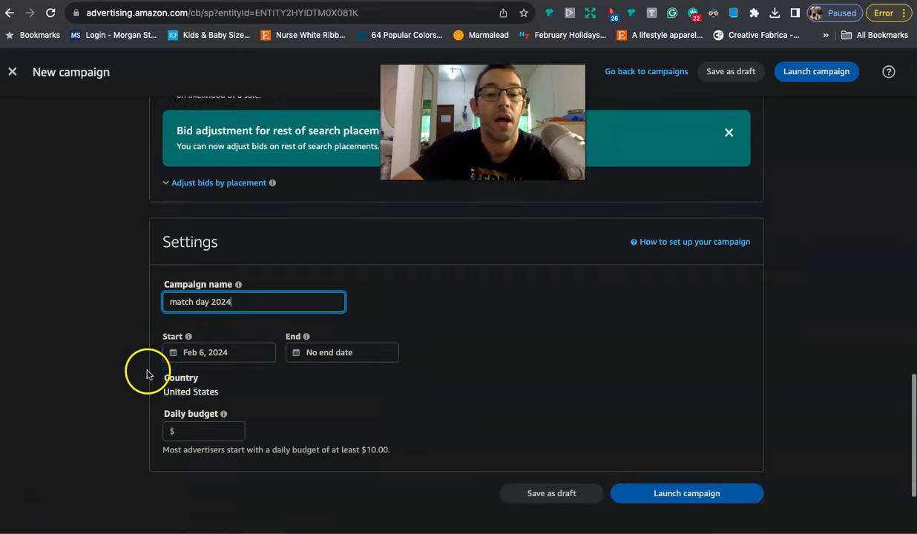
Step: Set the campaign end date to March 15, 2024 and start entering the daily budget
left_click(325, 354)
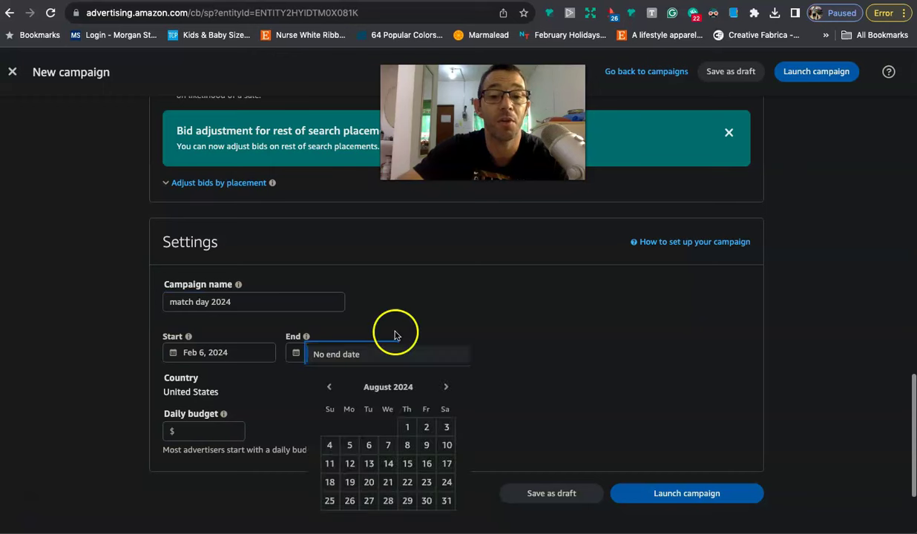
scroll(401, 330, "down", 1)
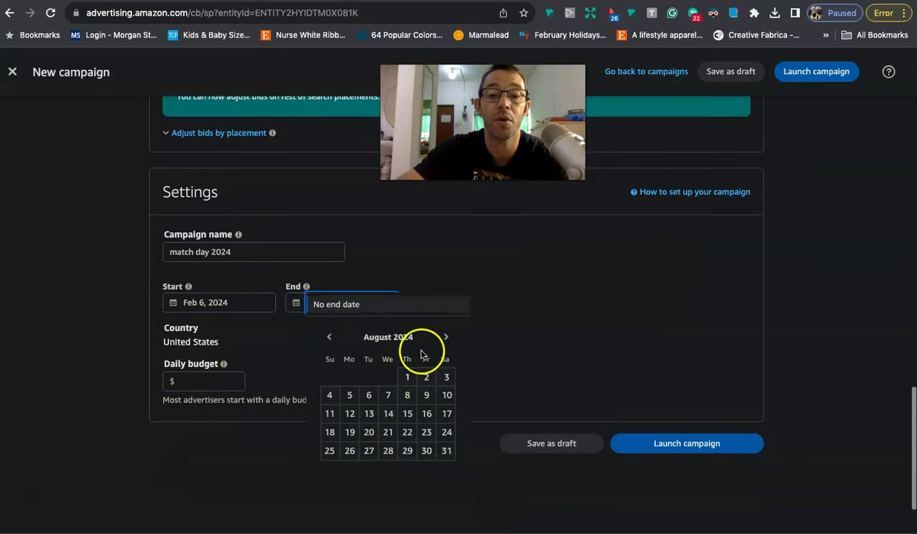
left_click(329, 337)
left_click(329, 338)
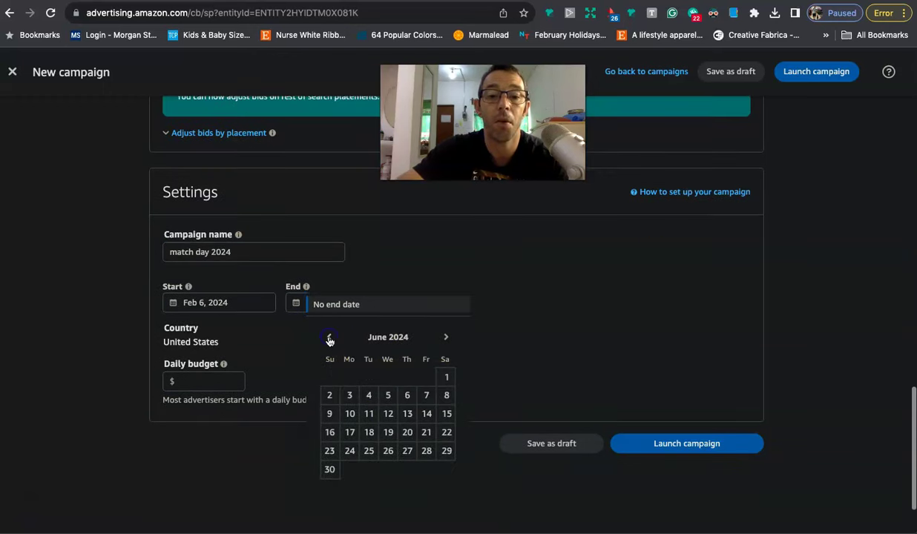
left_click(329, 338)
left_click(329, 338)
left_click(329, 338)
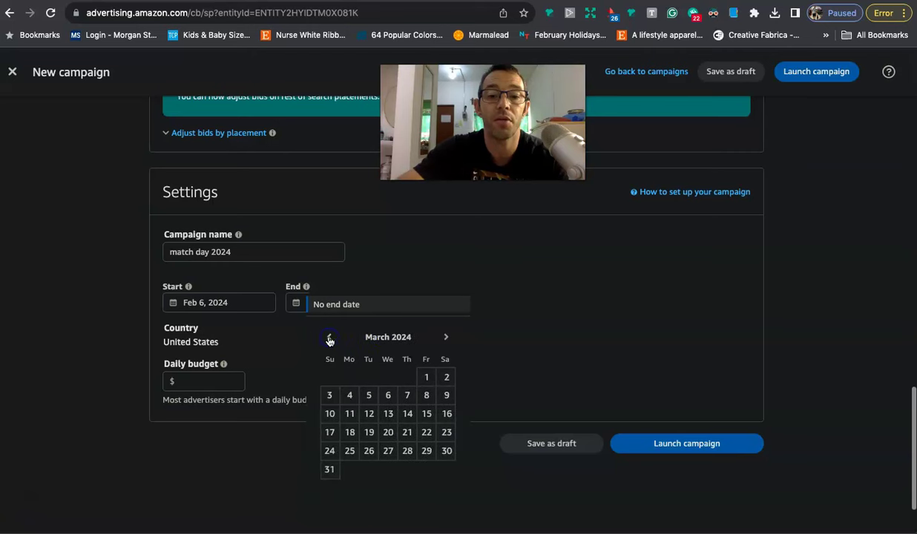
left_click(428, 418)
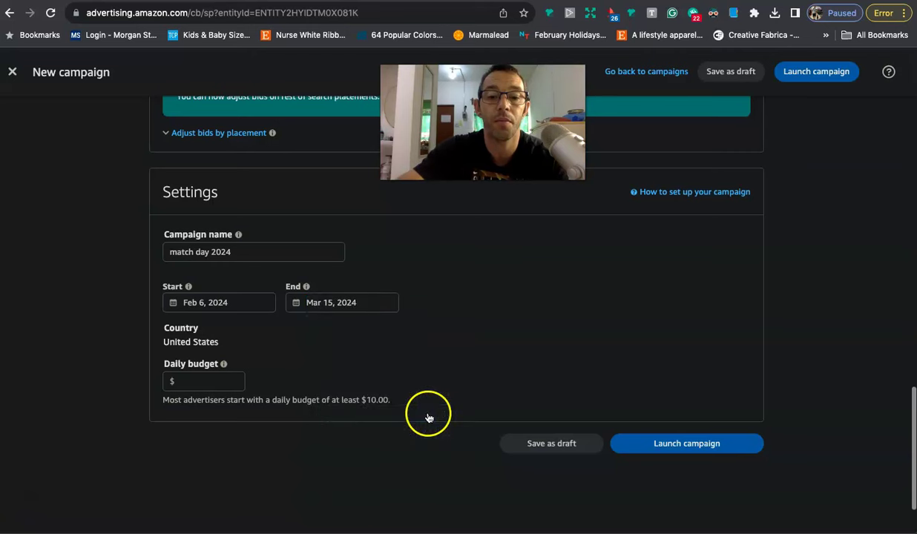
left_click(200, 375)
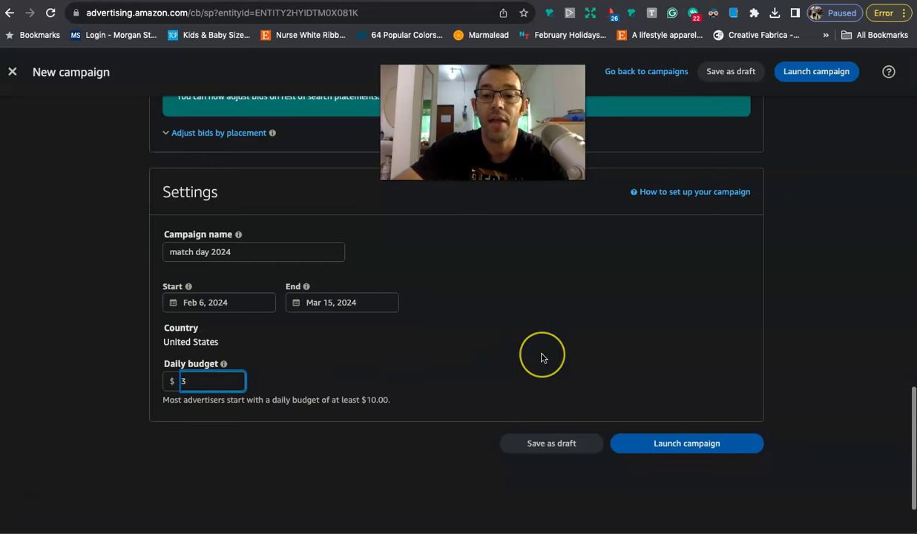
Step: Review products, targeting and bidding settings, then commit a $3.00 daily budget
scroll(542, 358, "up", 5)
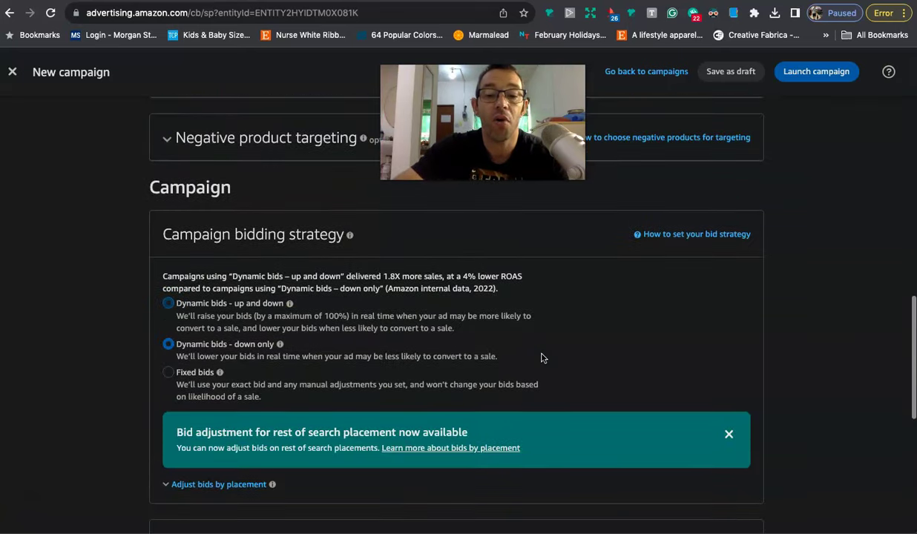
scroll(541, 359, "down", 6)
scroll(542, 359, "up", 15)
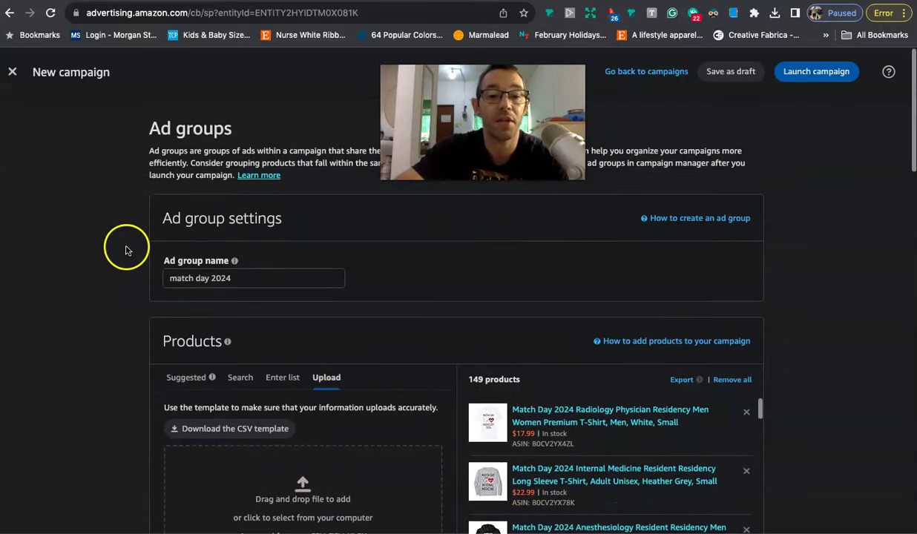
scroll(126, 250, "down", 1)
scroll(266, 248, "down", 3)
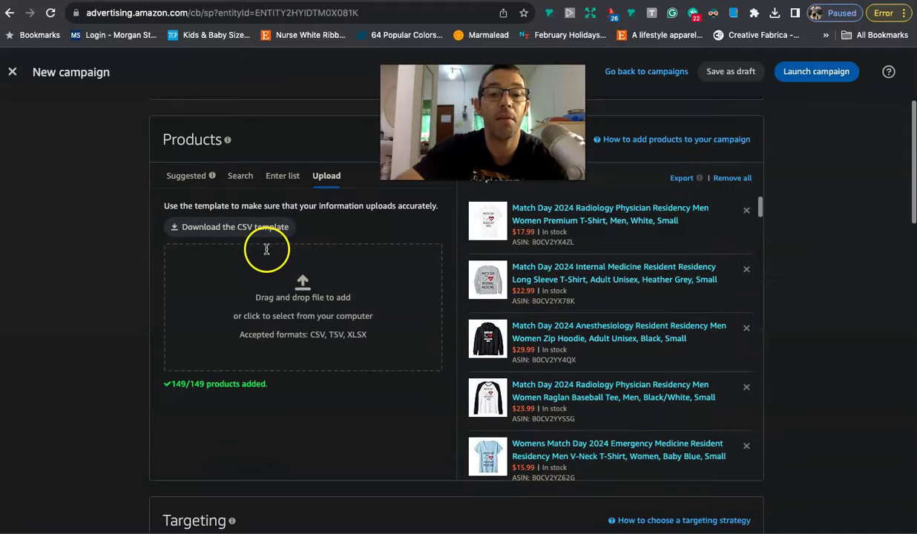
scroll(596, 330, "down", 20)
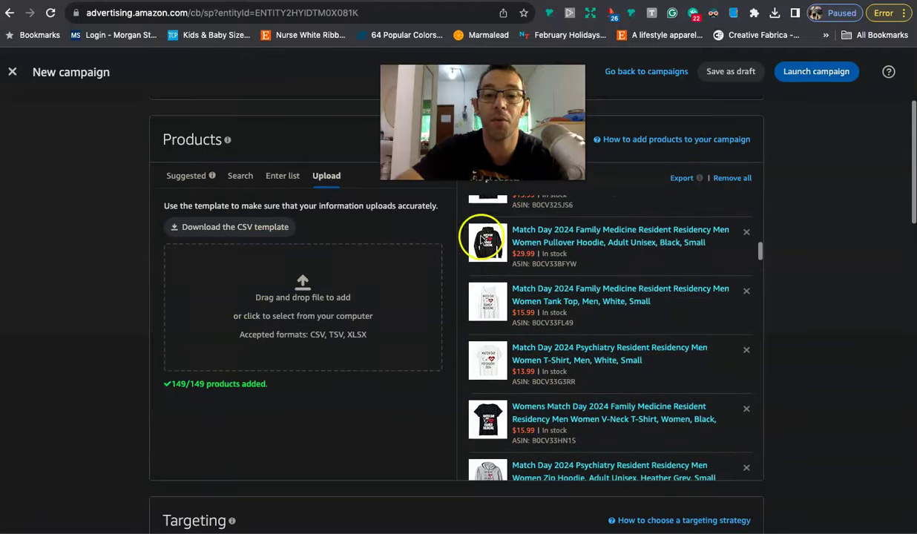
scroll(552, 330, "down", 10)
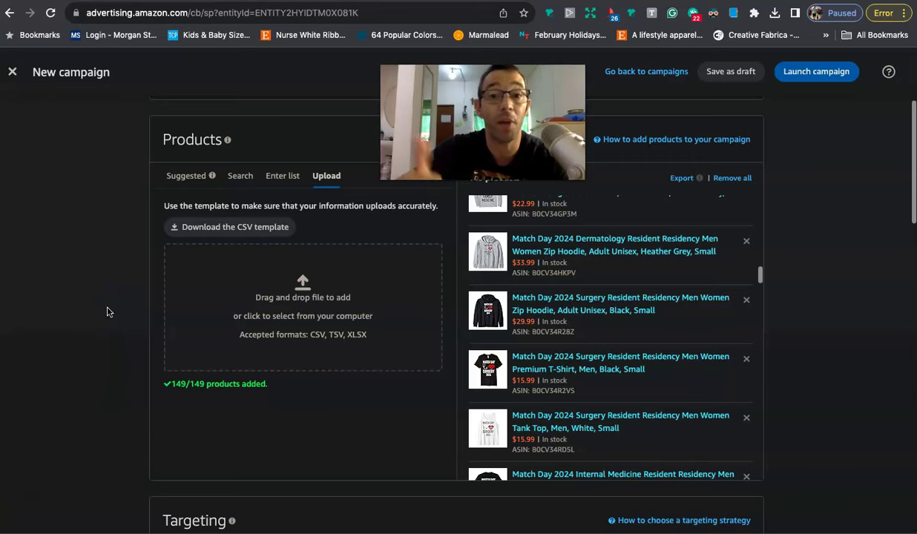
scroll(106, 312, "down", 5)
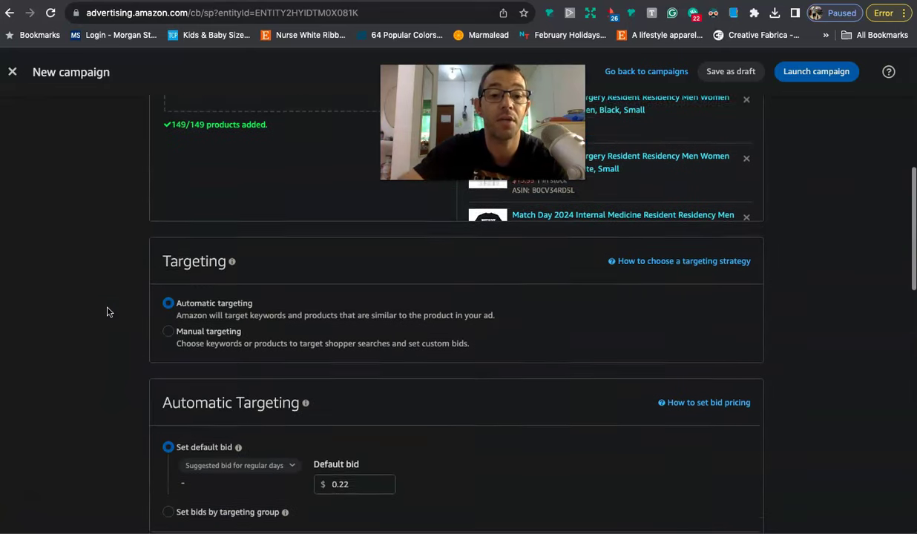
scroll(239, 275, "down", 3)
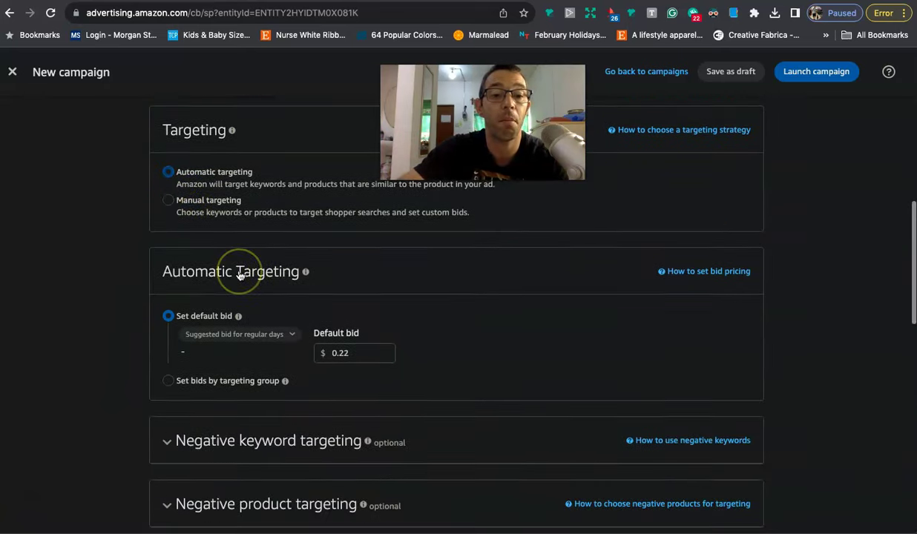
scroll(444, 355, "down", 9)
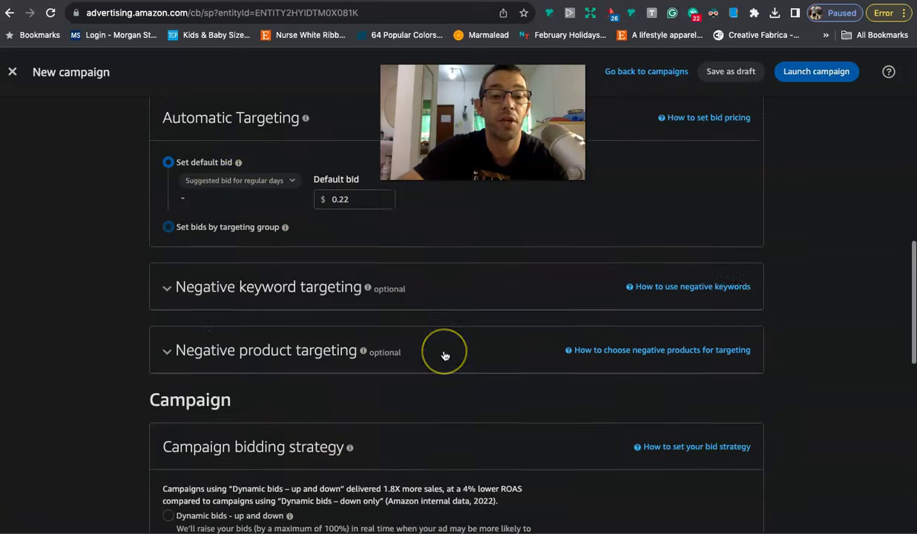
scroll(289, 301, "down", 6)
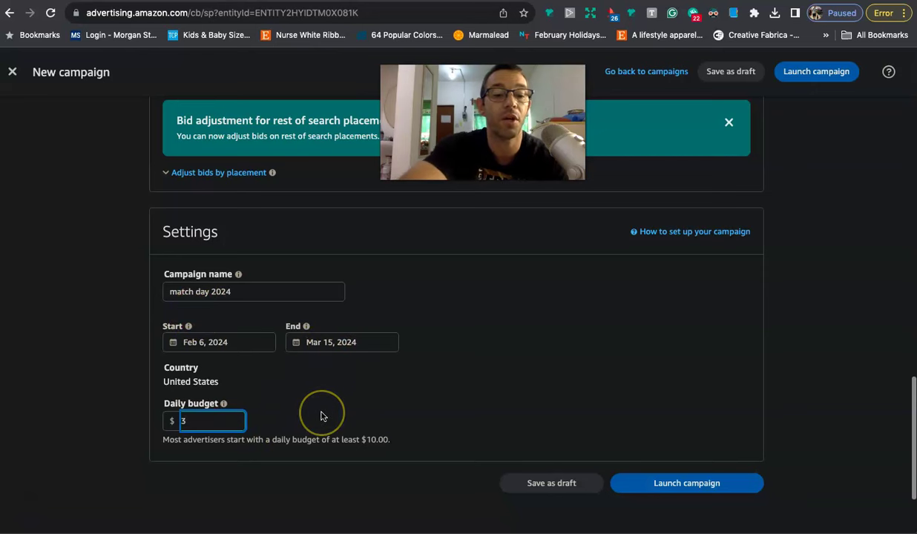
key("Tab")
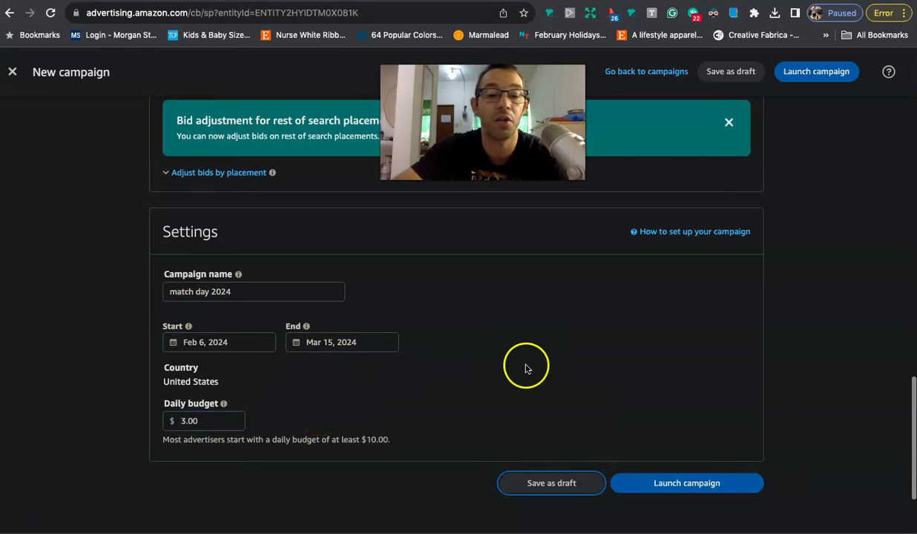
Step: Launch the 'match day 2024' campaign and close the Share your feedback panel
left_click(684, 491)
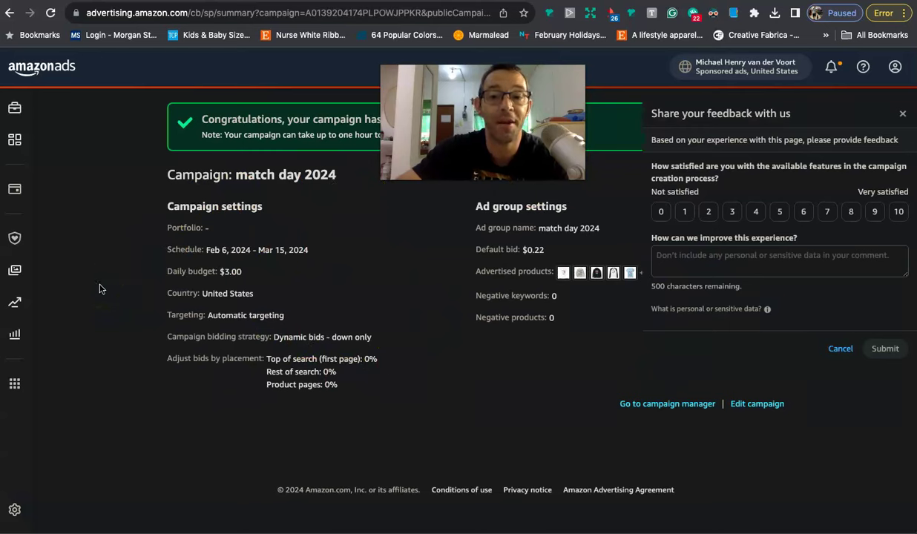
left_click(310, 208)
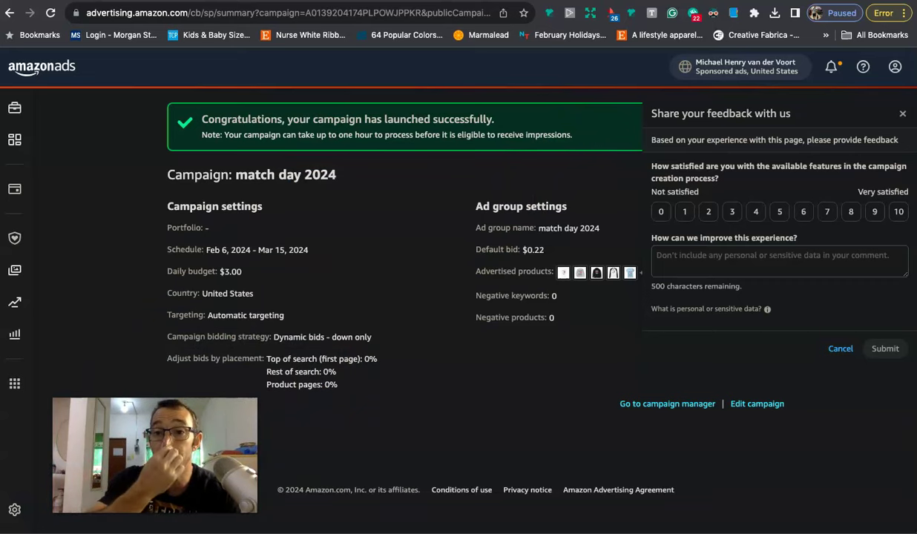
left_click(902, 114)
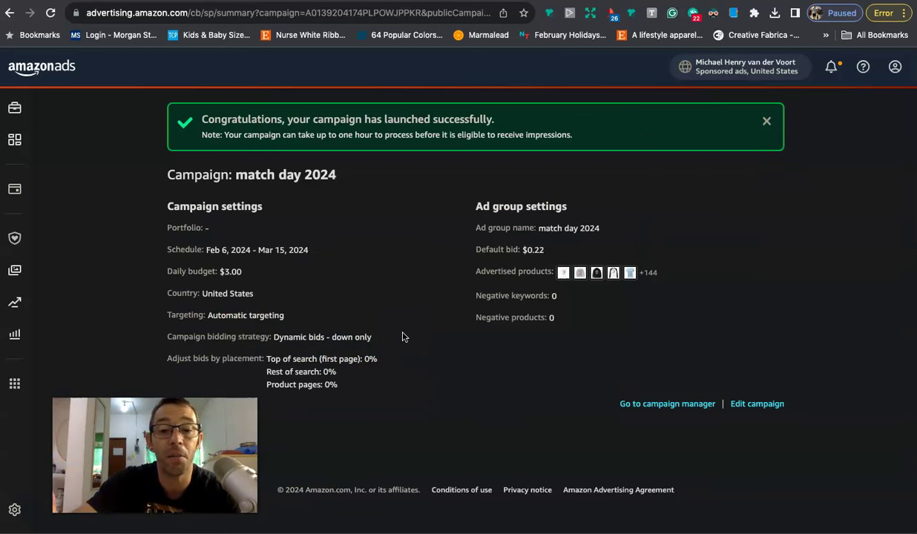
Step: Preview one advertised product on the campaign summary, then close the preview
mouse_move(576, 276)
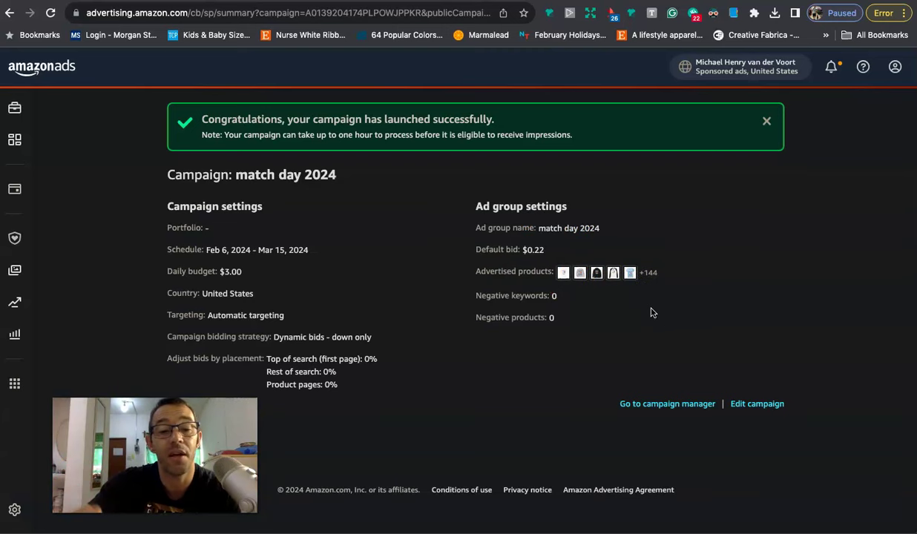
left_click(563, 272)
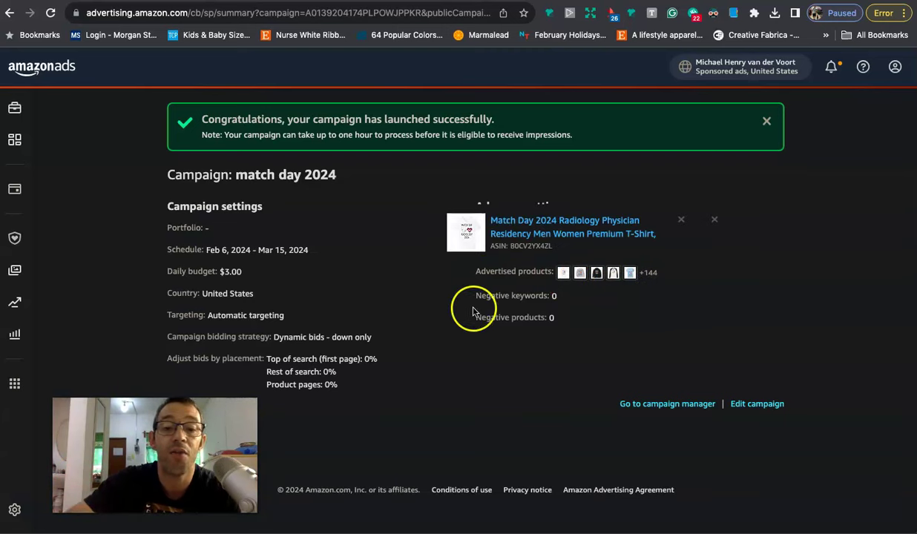
left_click(397, 378)
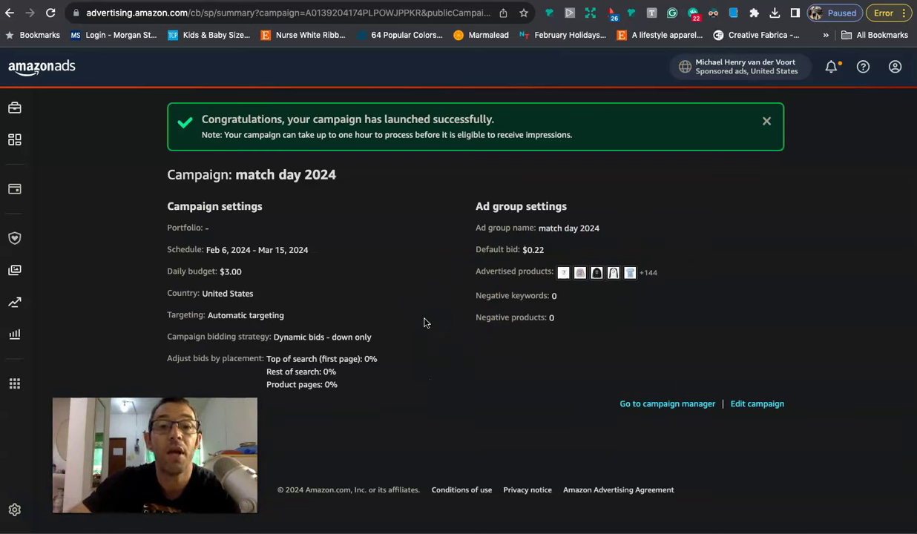
Step: Glance at the Merch advertising page, then return to the Amazon.com match day search results
key("ctrl+Tab")
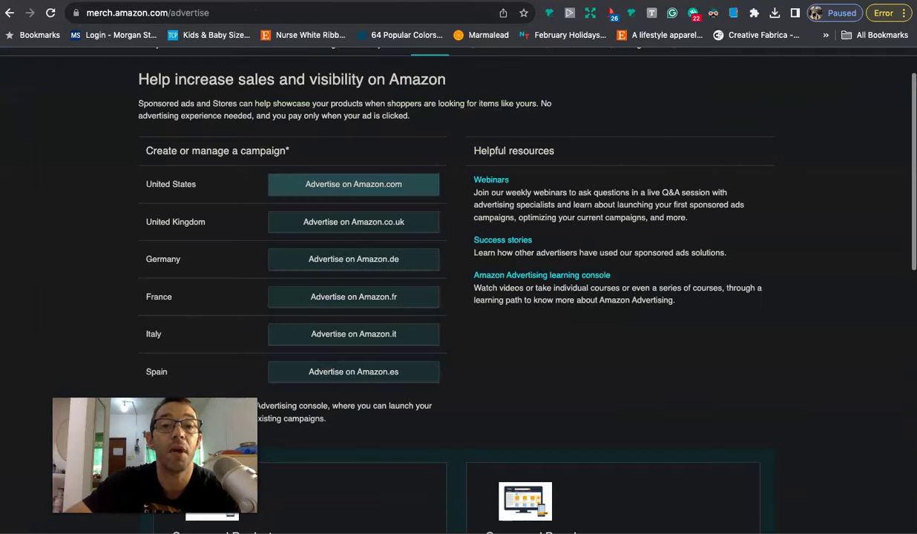
scroll(331, 150, "up", 2)
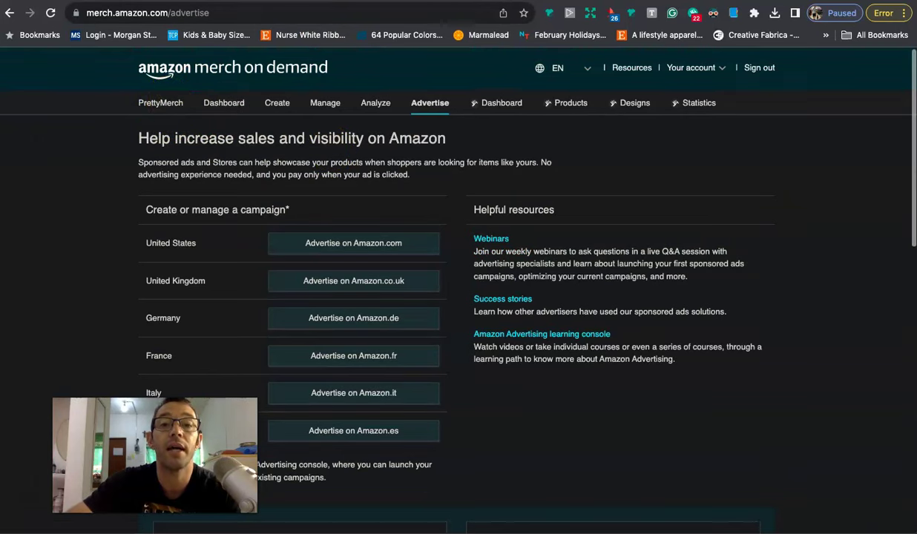
left_click(458, 1)
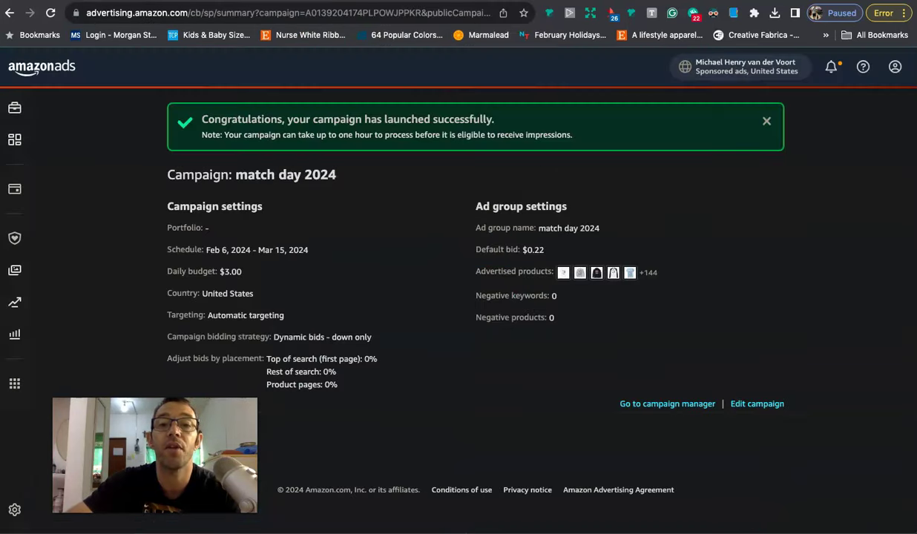
left_click(194, 1)
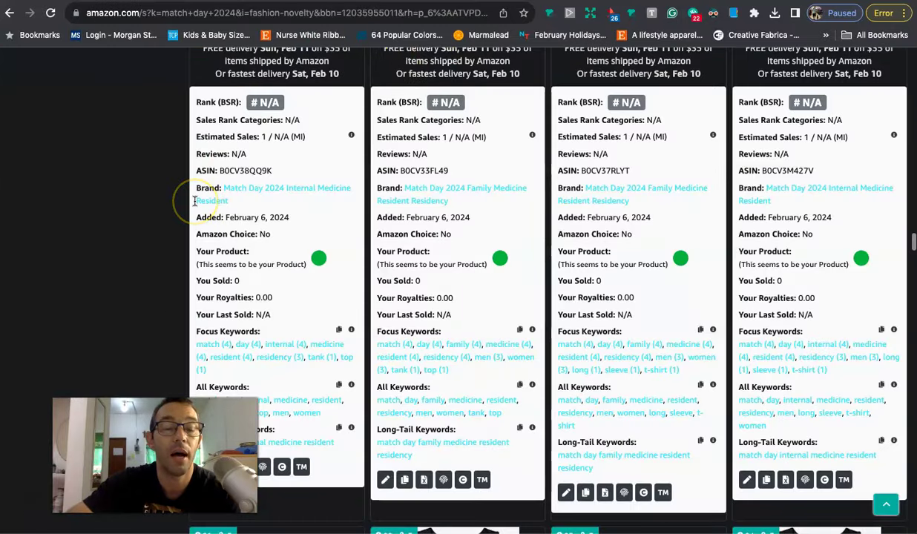
Step: Review the match day product titles and prices on Amazon.com, then go to YouTube's home feed
scroll(195, 200, "up", 2)
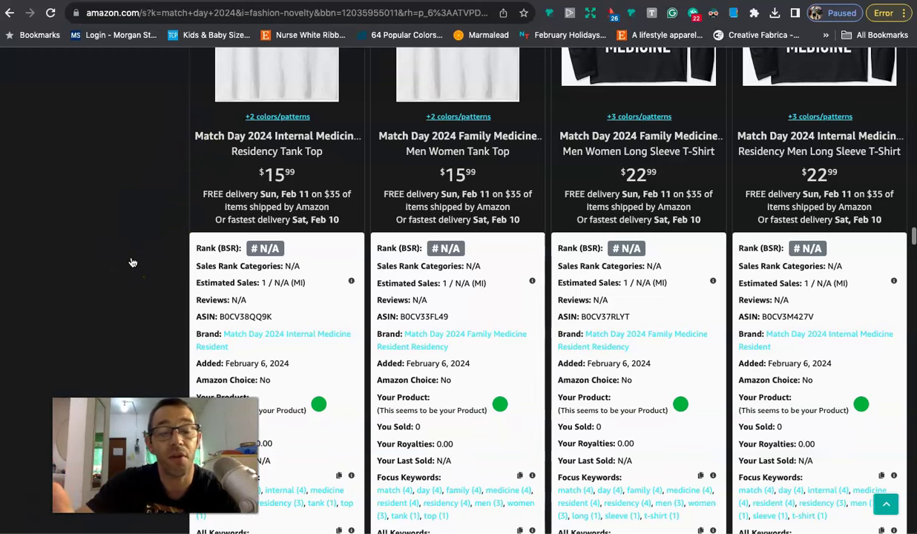
left_click(380, 75)
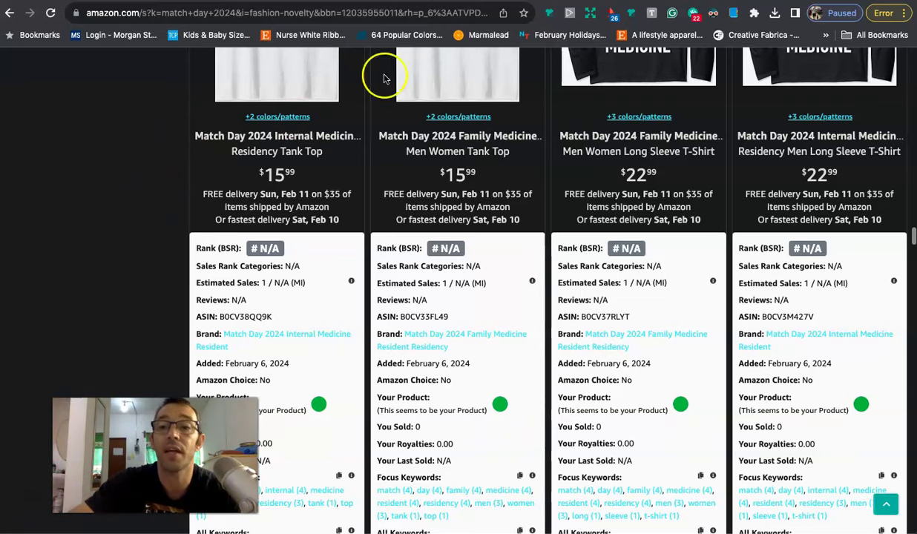
left_click(504, 276)
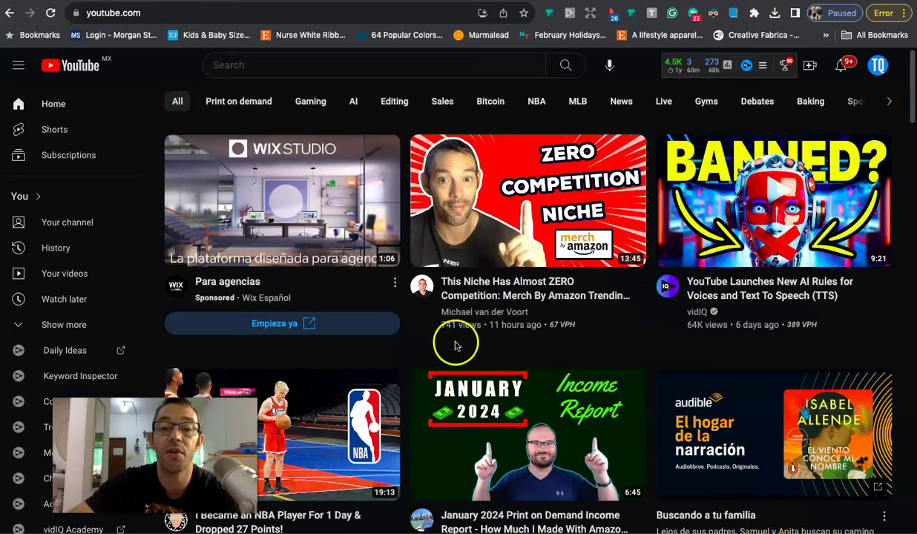
scroll(454, 343, "up", 5, "ctrl")
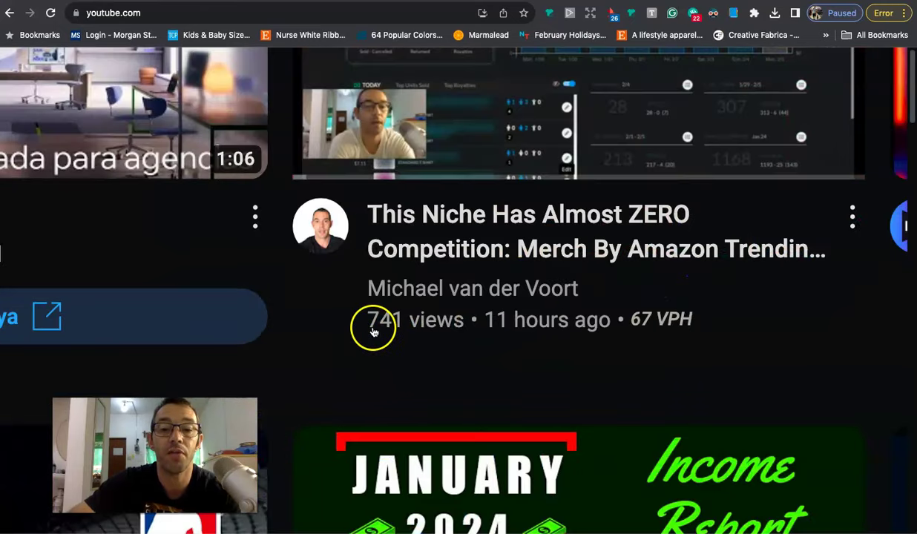
scroll(410, 331, "up", 1)
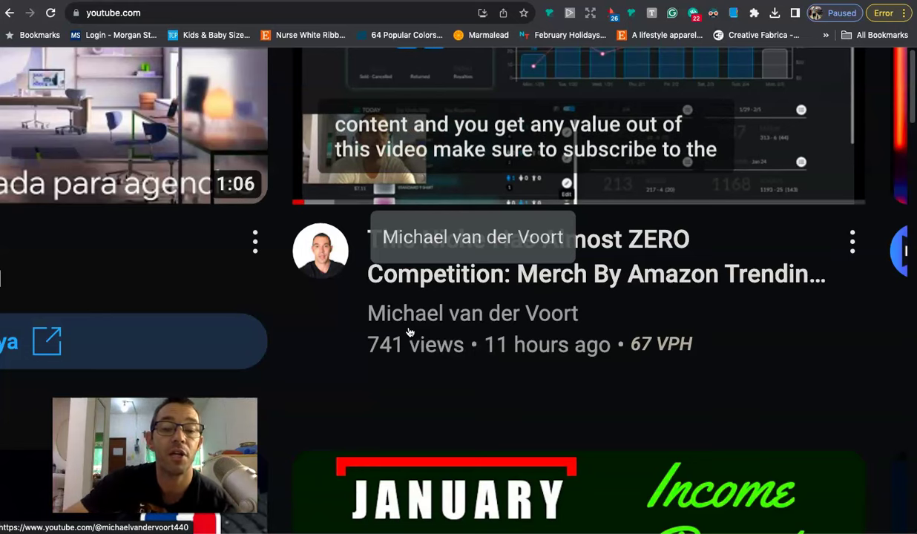
scroll(408, 332, "down", 5)
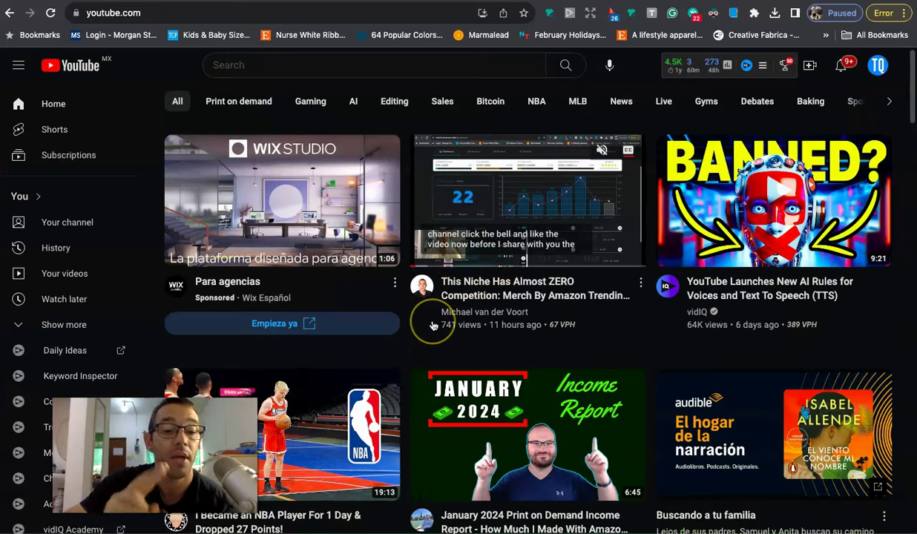